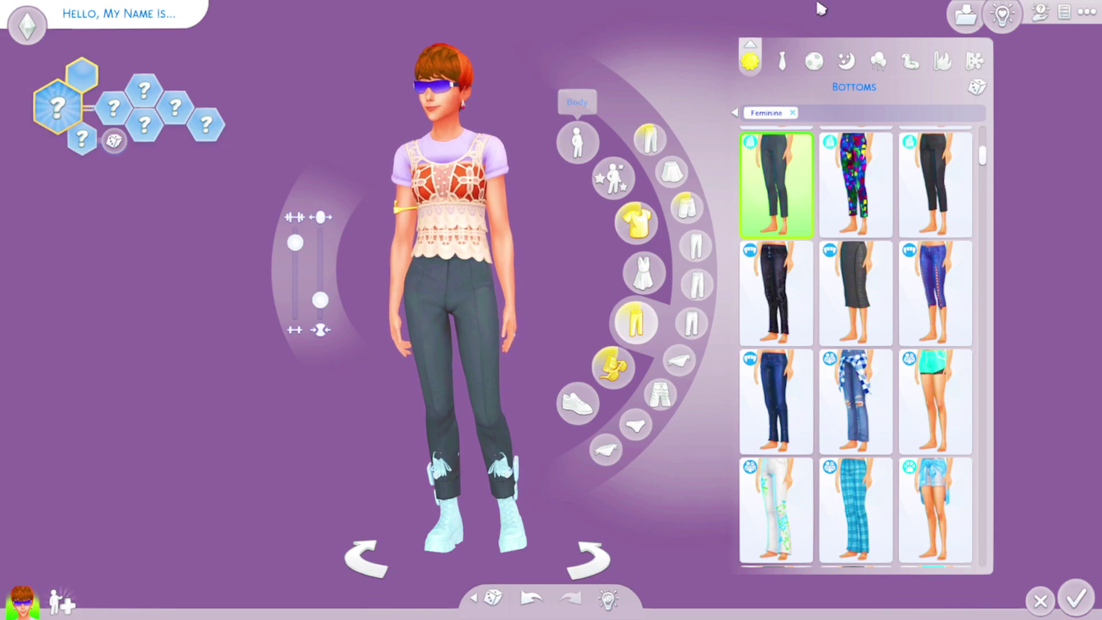
Step: Open the Gallery and search everyone's creations by item name for "base sim"
{"action": "left_click", "coordinate": [1003, 15]}
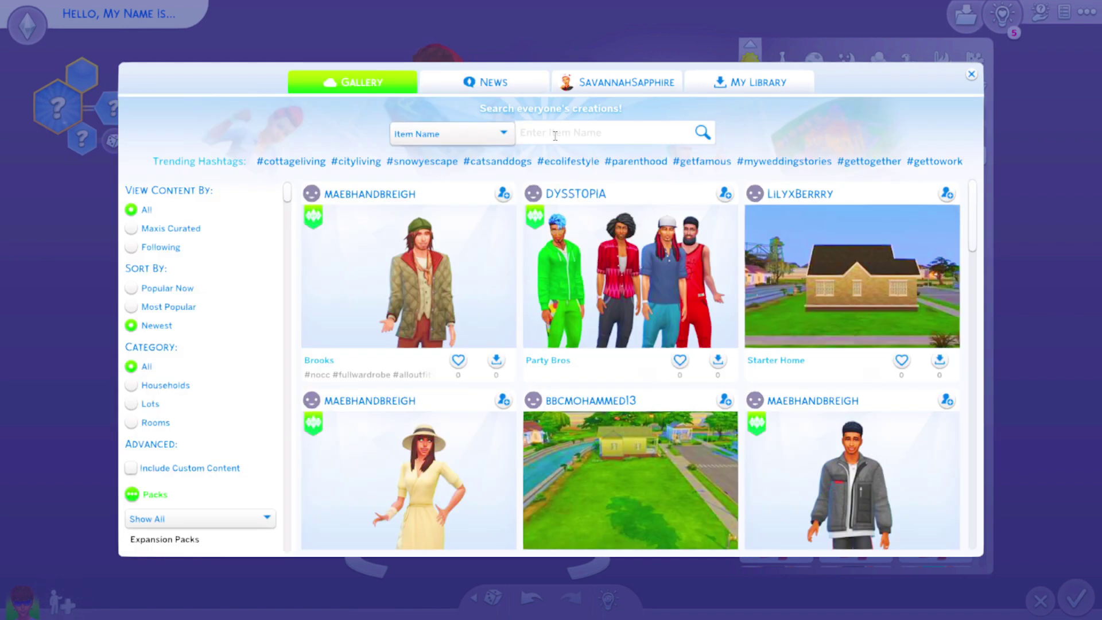
{"action": "left_click", "coordinate": [554, 135]}
{"action": "type", "text": "base sim"}
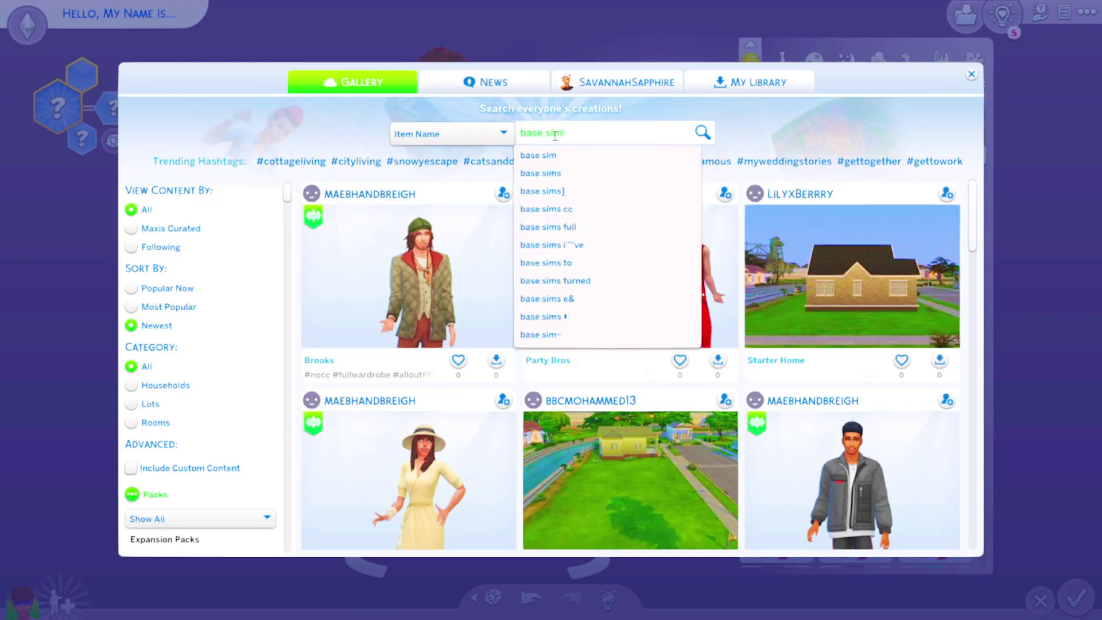
{"action": "key", "text": "Return"}
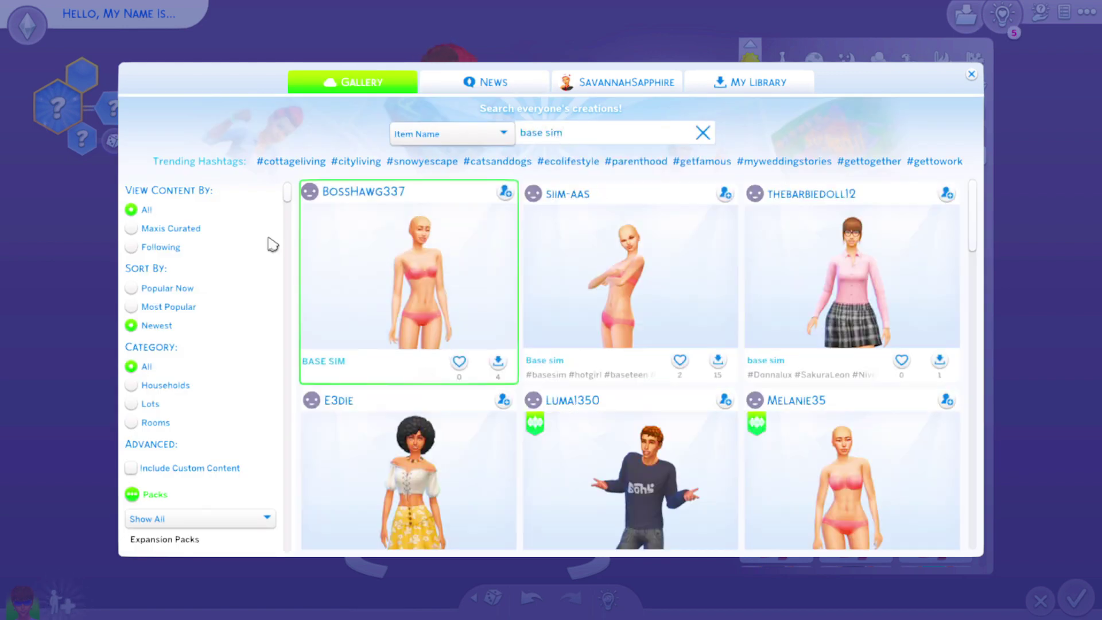
Step: Preview the first BASE SIM result's images and replace the household currently in Create A Sim with it
{"action": "left_click", "coordinate": [457, 233]}
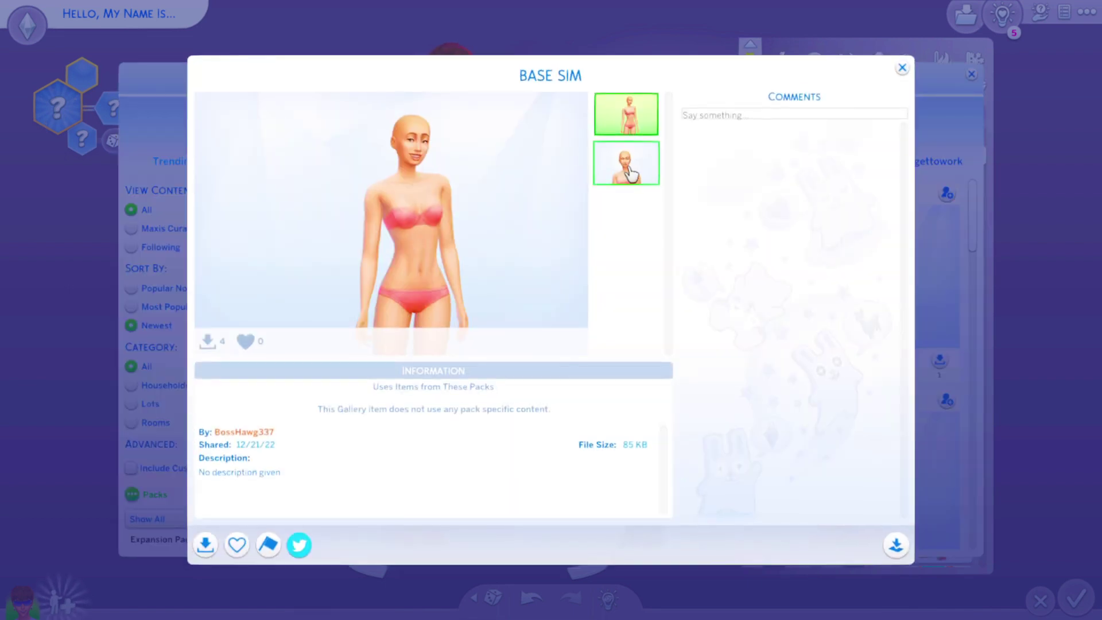
{"action": "left_click", "coordinate": [630, 172]}
{"action": "left_click", "coordinate": [626, 115]}
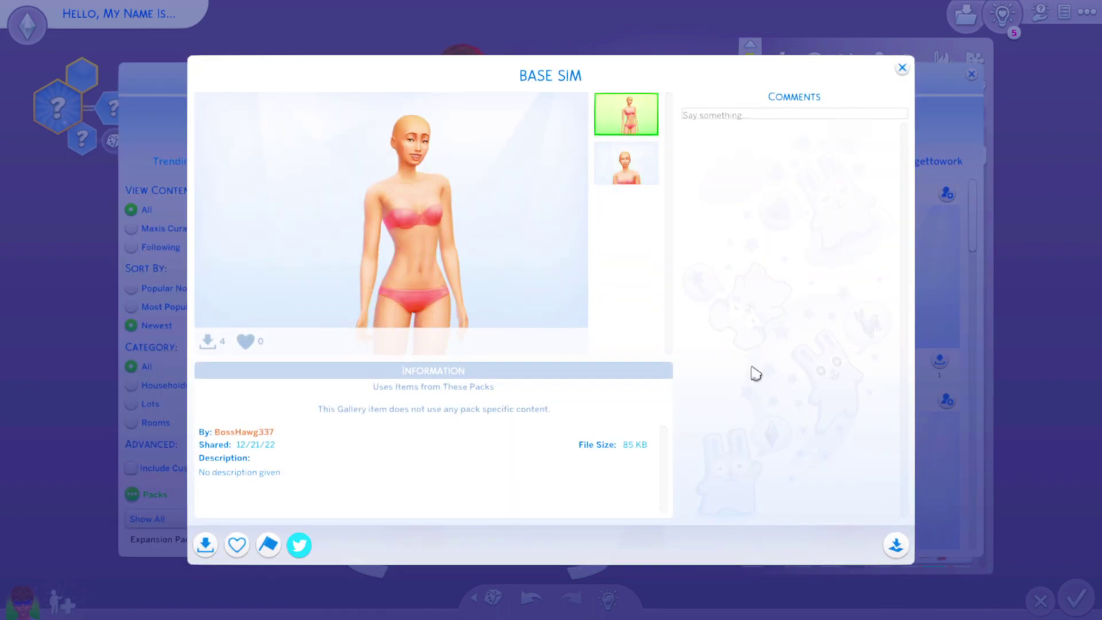
{"action": "left_click", "coordinate": [895, 545]}
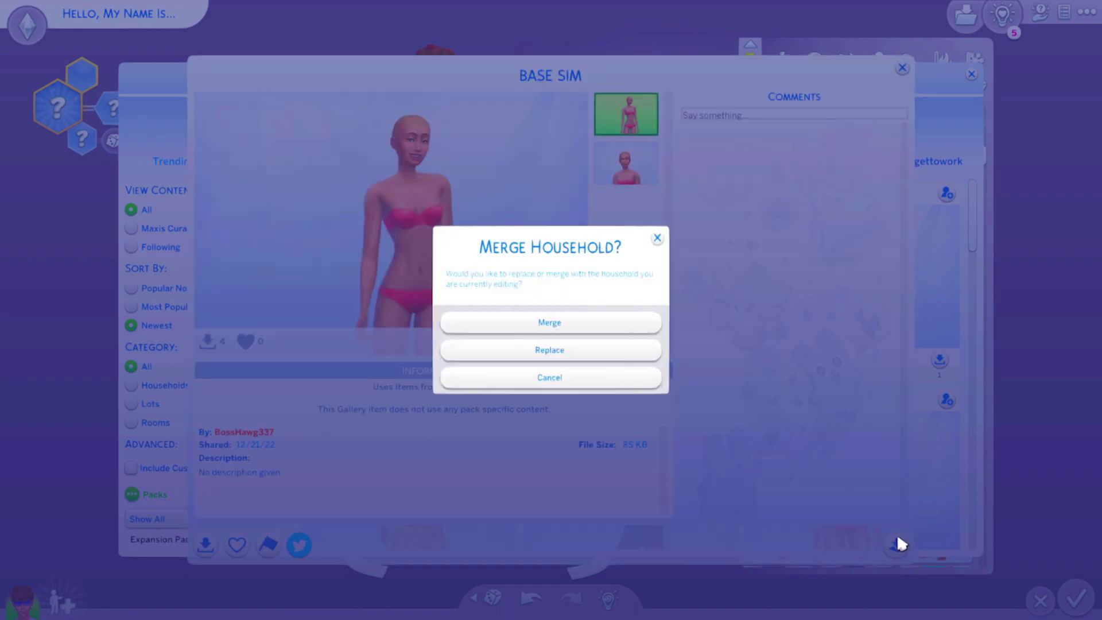
{"action": "left_click", "coordinate": [474, 351]}
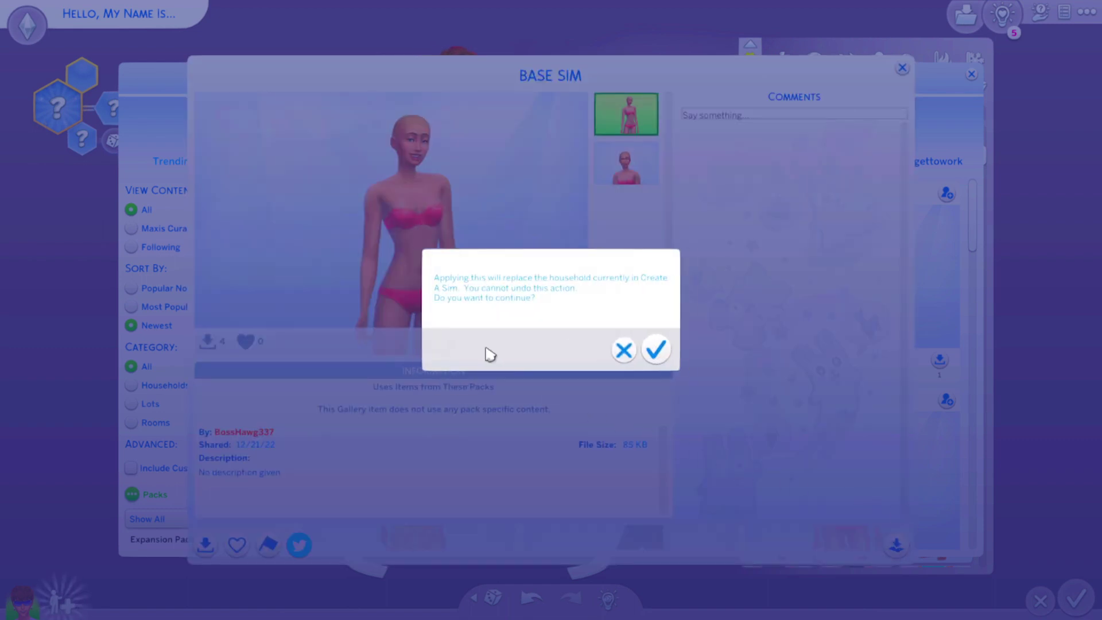
{"action": "left_click", "coordinate": [640, 351]}
{"action": "left_click", "coordinate": [520, 104]}
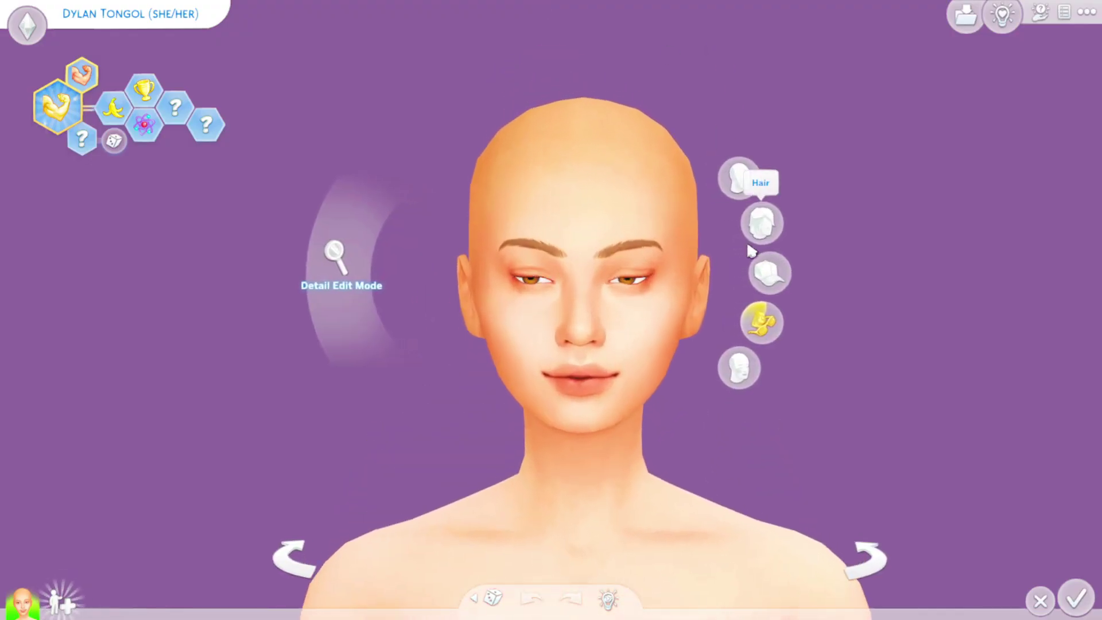
Step: Filter the sim's feminine hairstyles to show only custom content
{"action": "left_click", "coordinate": [760, 221]}
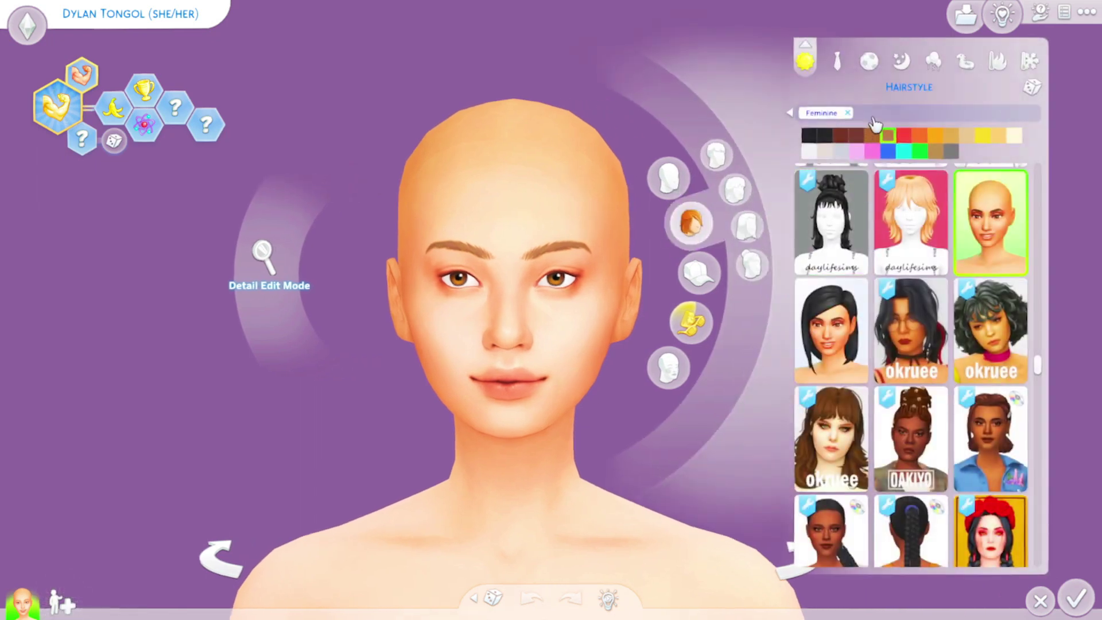
{"action": "left_click", "coordinate": [874, 121]}
{"action": "left_click", "coordinate": [683, 297]}
{"action": "left_click", "coordinate": [660, 342]}
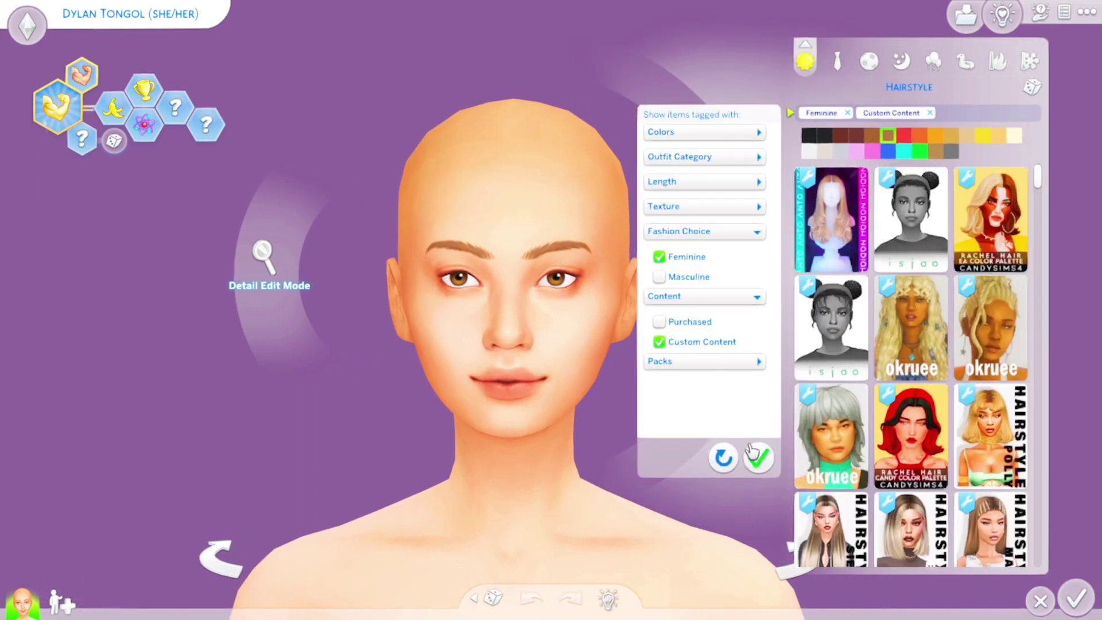
{"action": "left_click", "coordinate": [756, 457]}
Step: Try the AHOOB headband hairstyle on the sim, and apply the neighbouring AHOOB ponytail with parted bangs instead
{"action": "scroll", "coordinate": [884, 354], "scroll_direction": "down", "scroll_amount": 3}
{"action": "scroll", "coordinate": [884, 354], "scroll_direction": "down", "scroll_amount": 2}
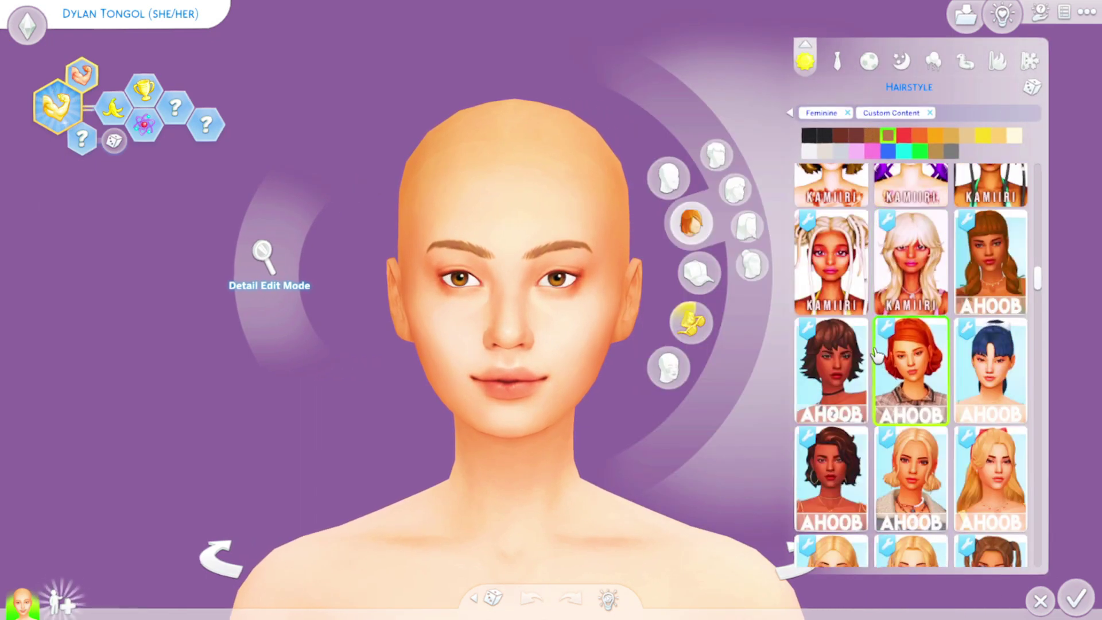
{"action": "left_click", "coordinate": [926, 389]}
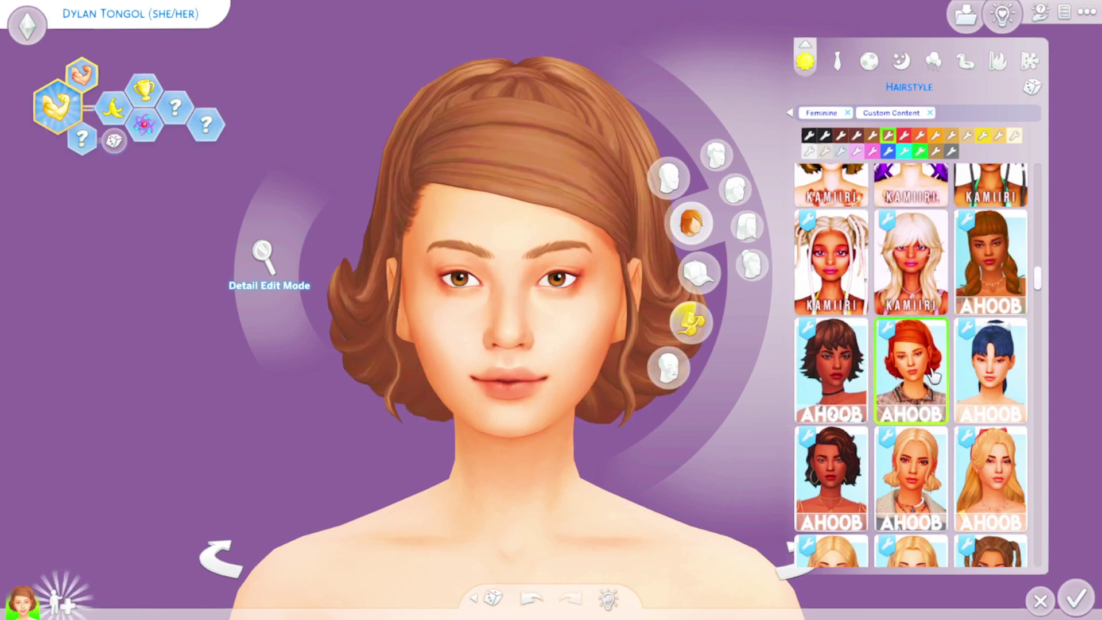
{"action": "left_click", "coordinate": [977, 377]}
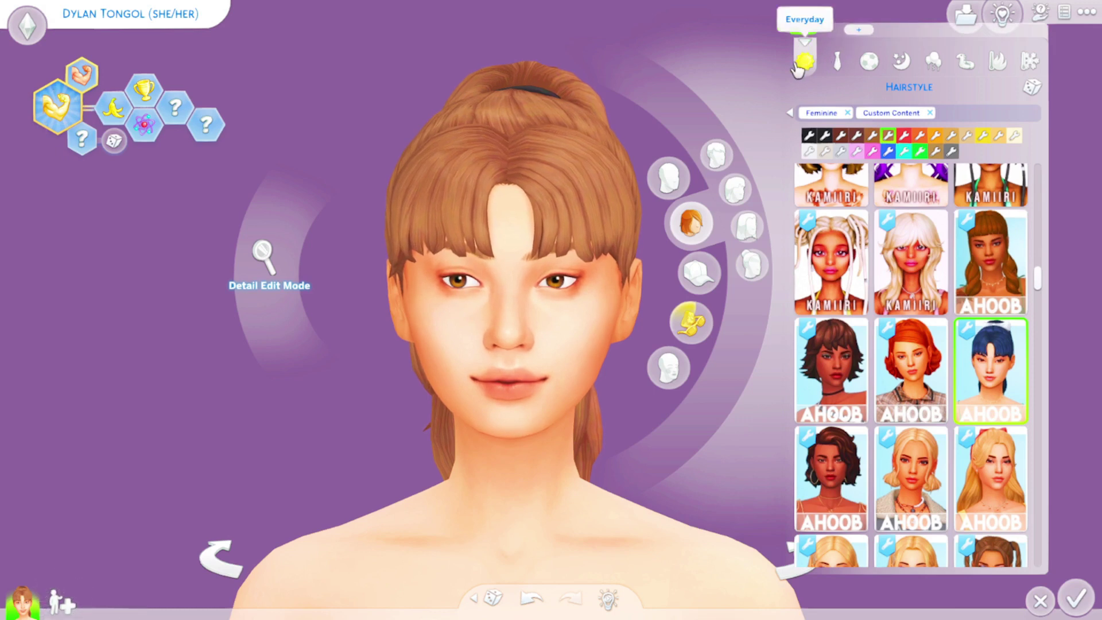
Step: Add a second Everyday outfit and give it the shoulder-length wavy custom hairstyle with a middle part
{"action": "left_click", "coordinate": [857, 30]}
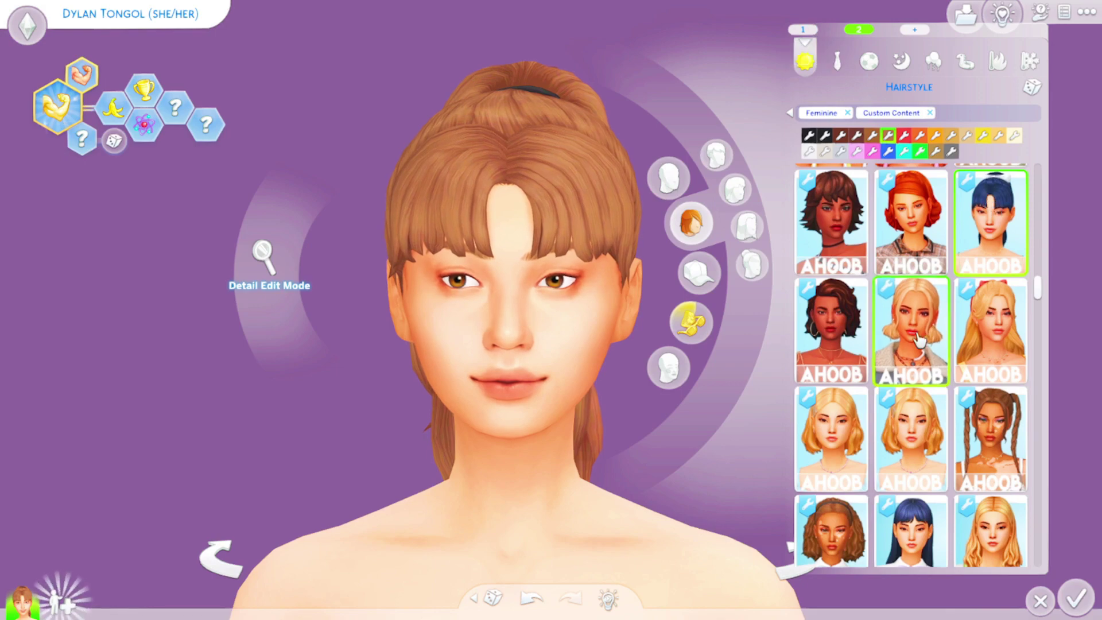
{"action": "scroll", "coordinate": [883, 392], "scroll_direction": "down", "scroll_amount": 1}
{"action": "scroll", "coordinate": [883, 392], "scroll_direction": "down", "scroll_amount": 3}
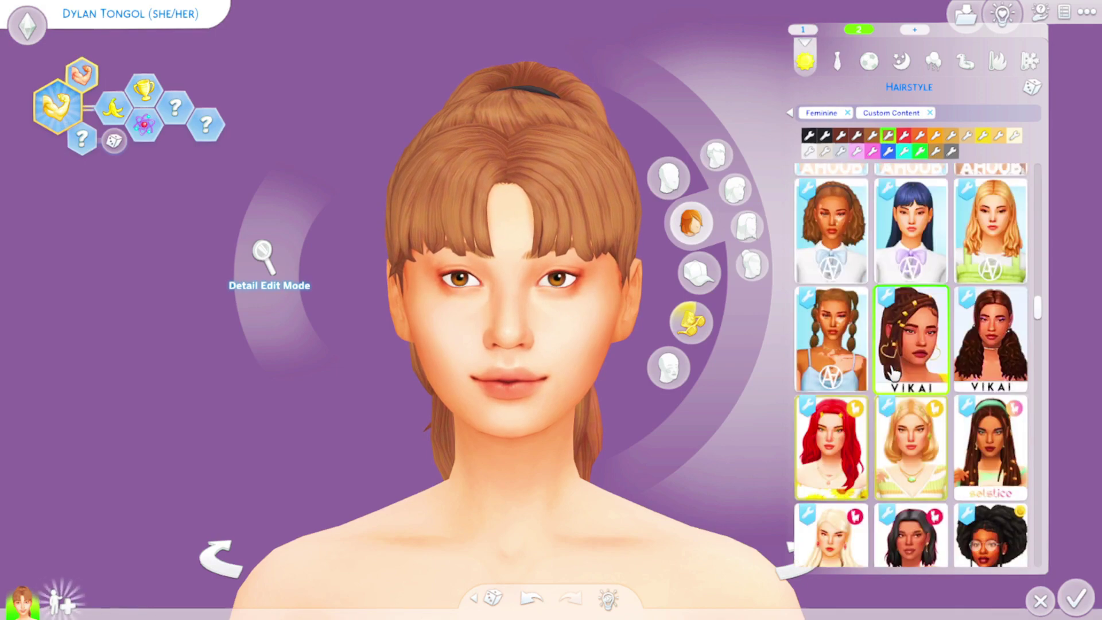
{"action": "left_click", "coordinate": [990, 310]}
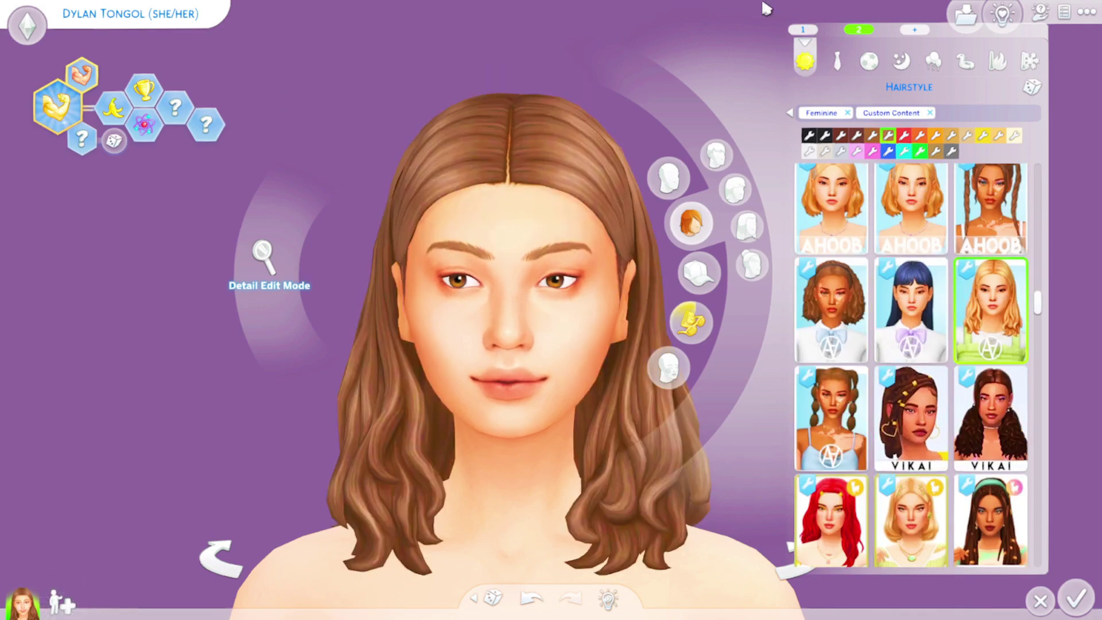
Step: Add a third Everyday outfit and give it the long wavy custom hairstyle shown in red
{"action": "left_click", "coordinate": [912, 30]}
{"action": "scroll", "coordinate": [838, 359], "scroll_direction": "down", "scroll_amount": 3}
{"action": "left_click", "coordinate": [838, 358]}
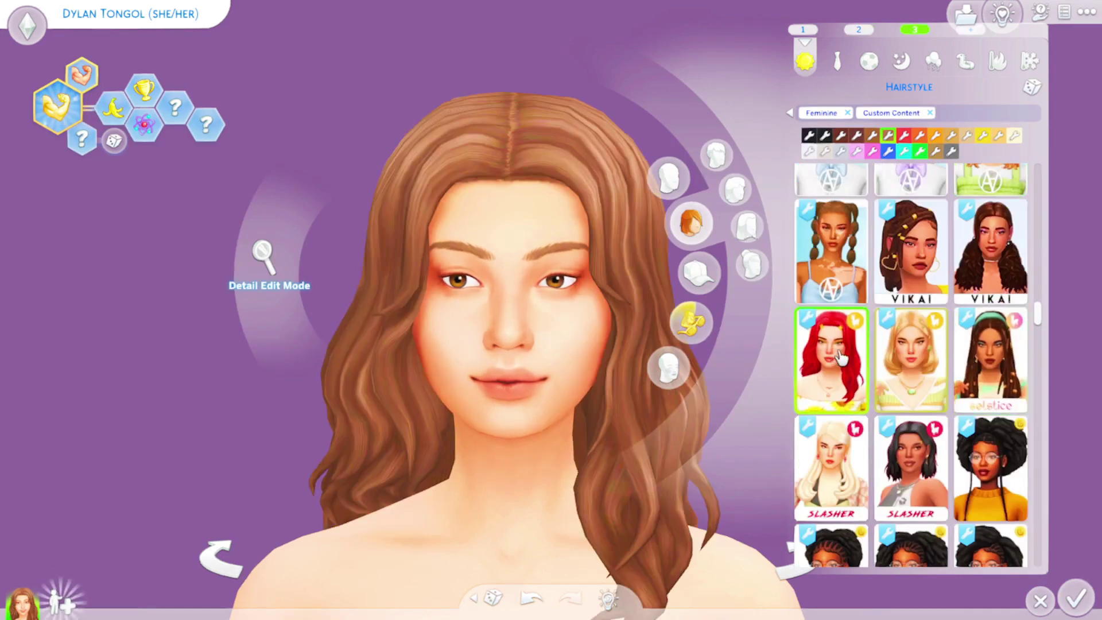
Step: Add a fourth Everyday outfit and give it the short blonde bob shown beside the long red custom hairstyle
{"action": "left_click", "coordinate": [969, 30]}
{"action": "scroll", "coordinate": [916, 235], "scroll_direction": "down", "scroll_amount": 3}
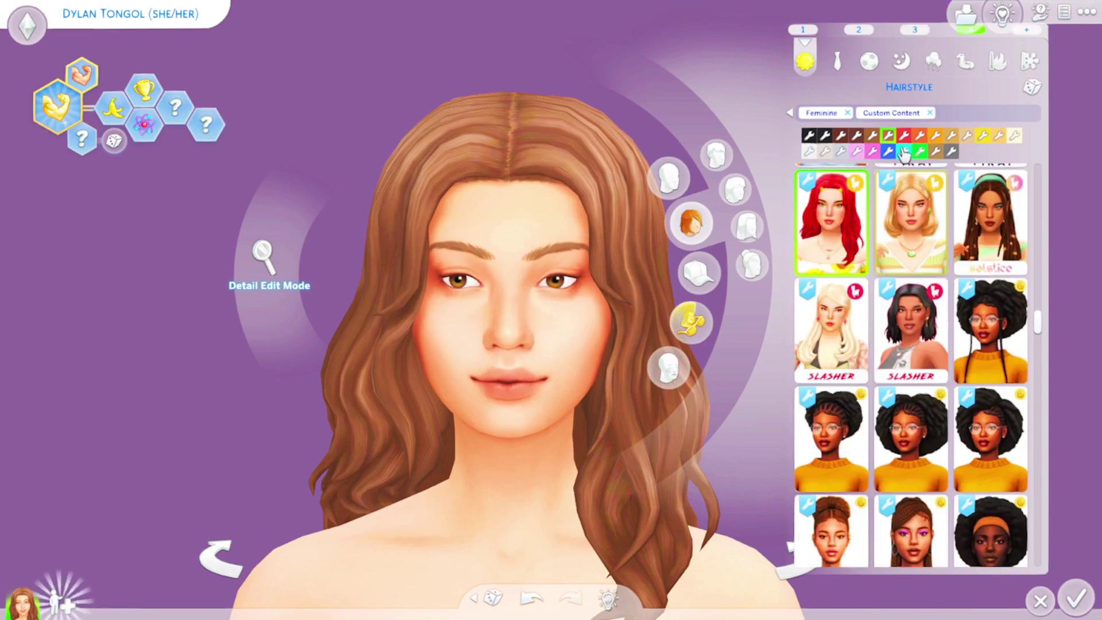
{"action": "left_click", "coordinate": [916, 235]}
{"action": "scroll", "coordinate": [364, 300], "scroll_direction": "down", "scroll_amount": 2}
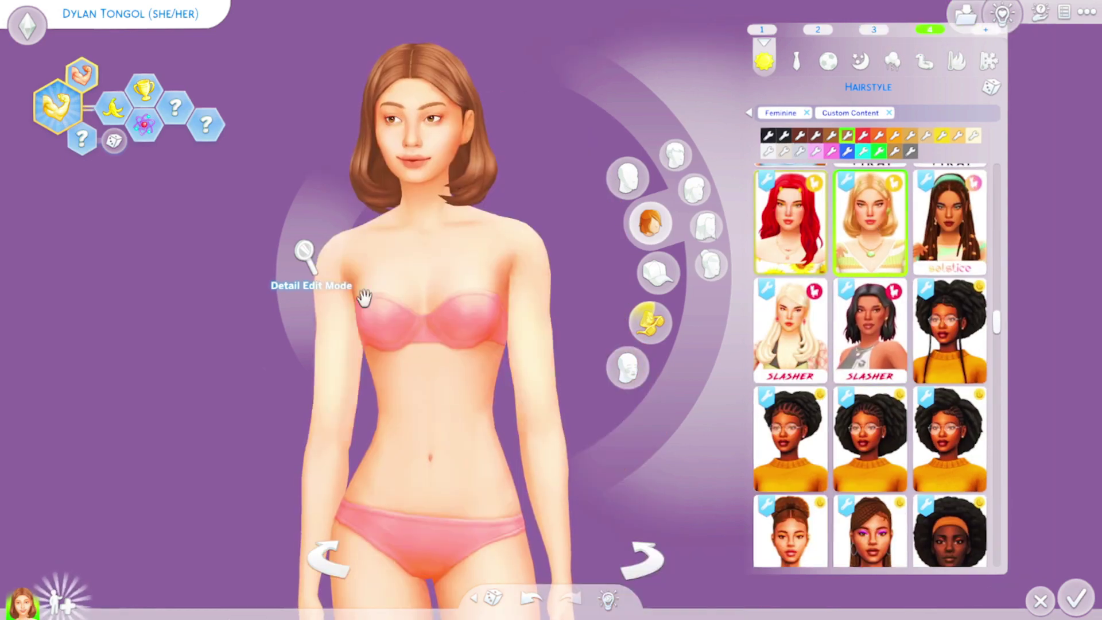
Step: Filter the sim's feminine tops to custom content and browse through the clothing on offer
{"action": "left_click", "coordinate": [496, 304]}
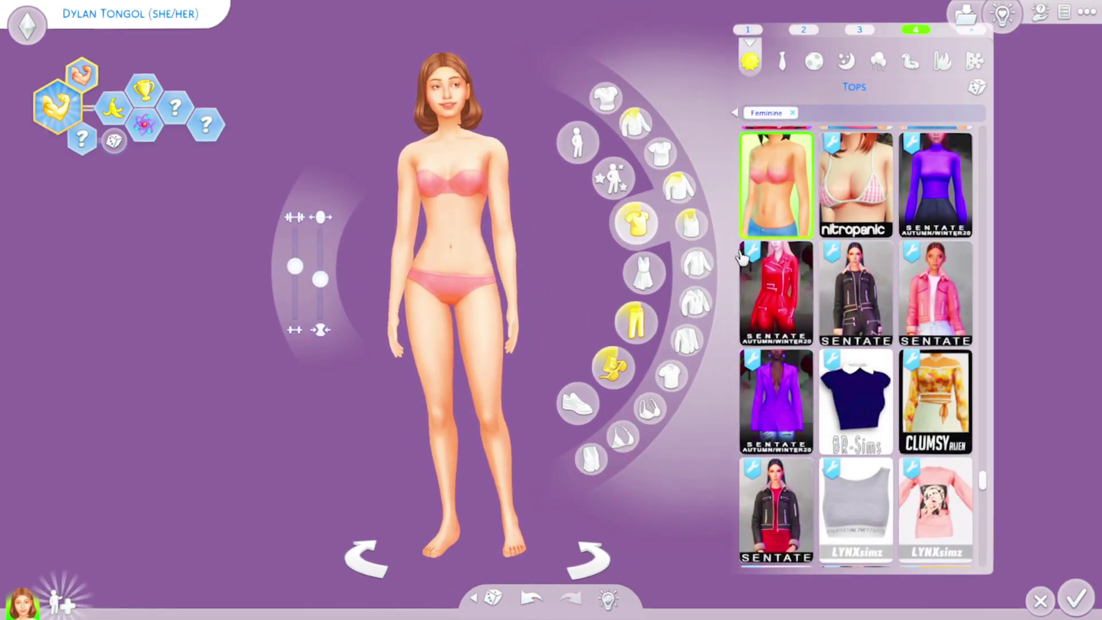
{"action": "mouse_move", "coordinate": [731, 270]}
{"action": "left_click", "coordinate": [628, 321]}
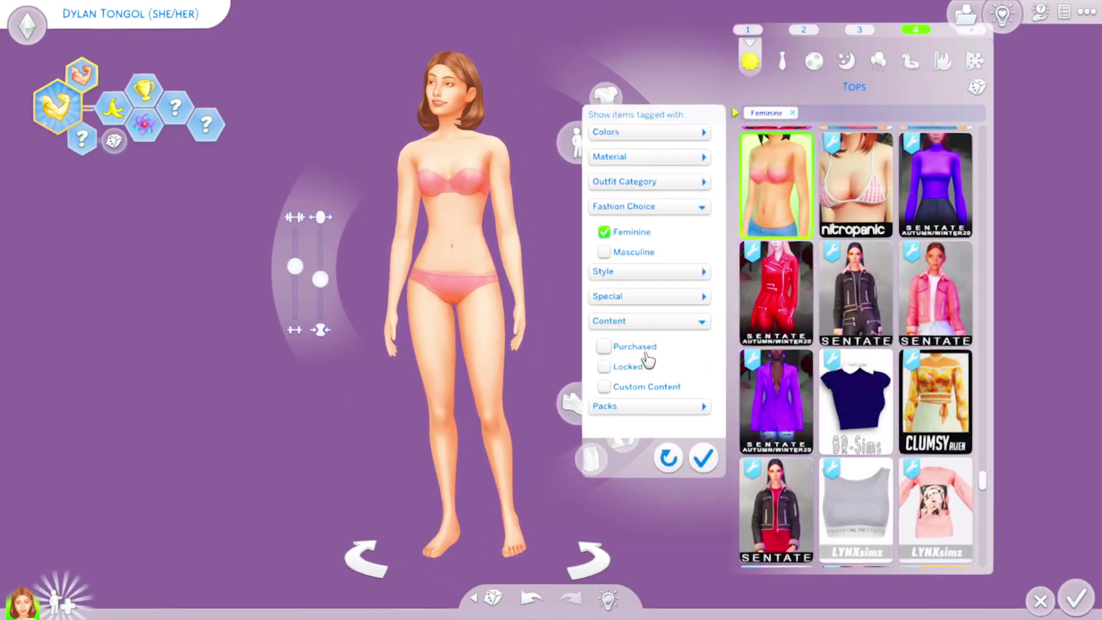
{"action": "left_click", "coordinate": [671, 388]}
{"action": "left_click", "coordinate": [703, 458]}
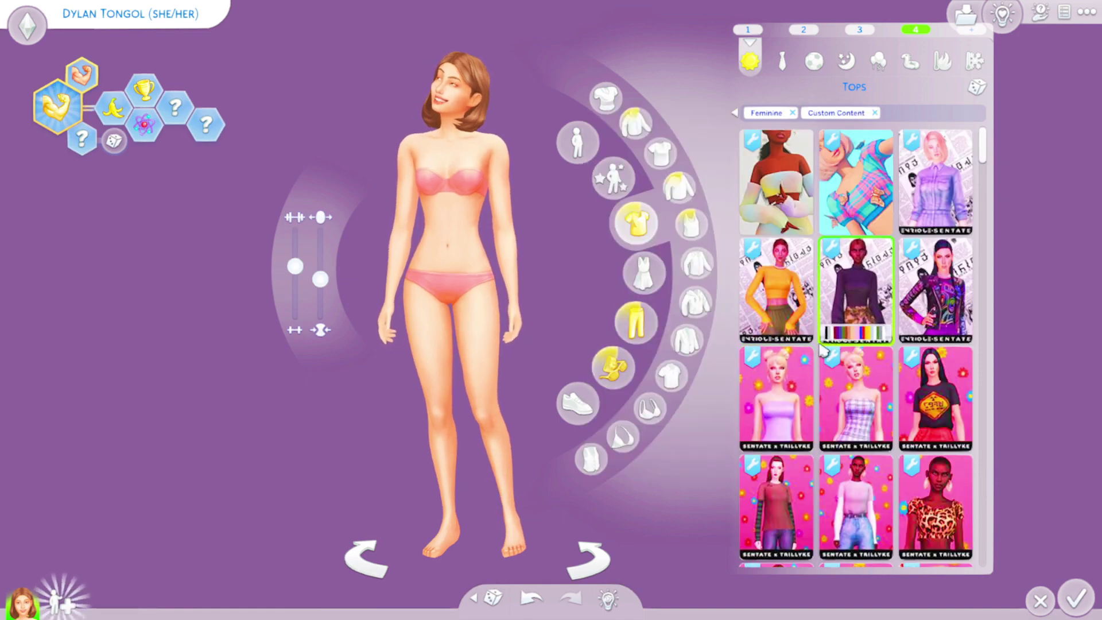
{"action": "scroll", "coordinate": [826, 339], "scroll_direction": "down", "scroll_amount": 10}
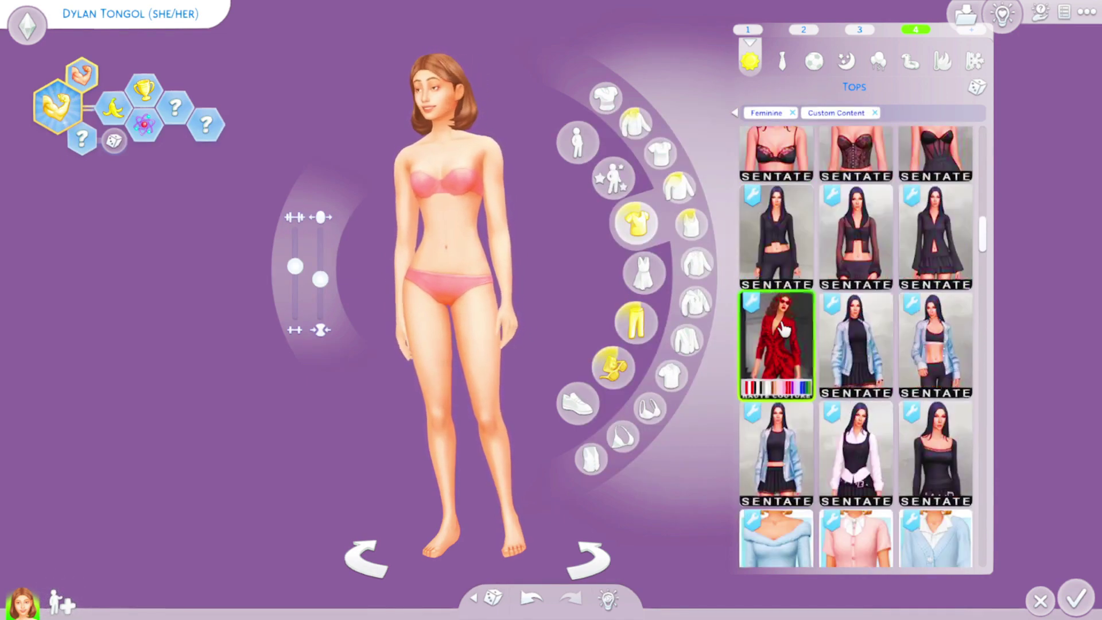
{"action": "scroll", "coordinate": [780, 328], "scroll_direction": "down", "scroll_amount": 12}
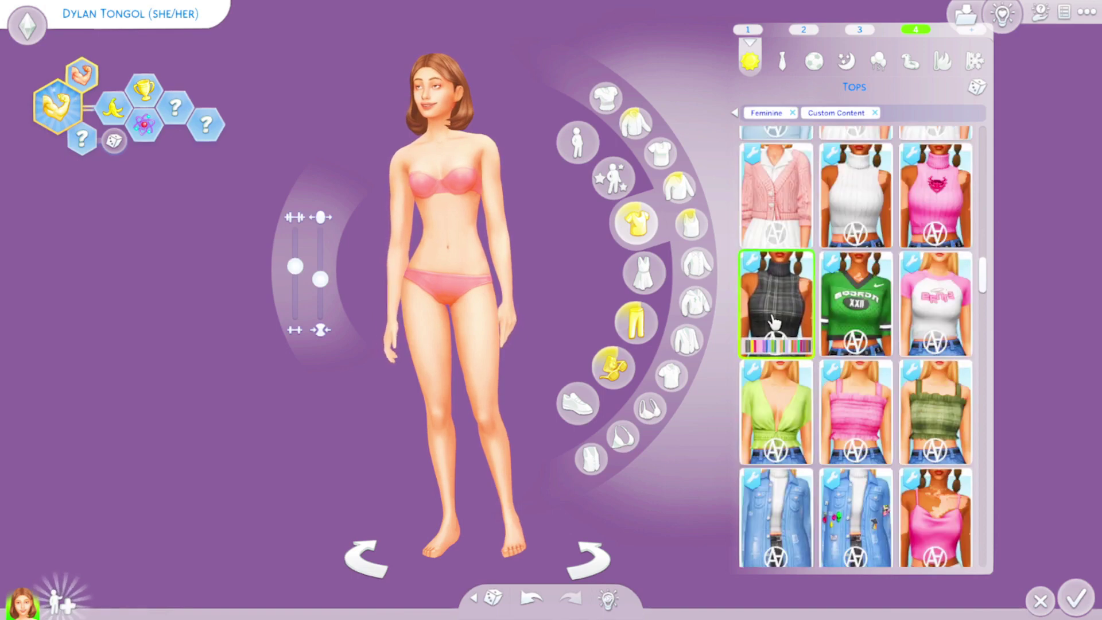
{"action": "scroll", "coordinate": [772, 323], "scroll_direction": "down", "scroll_amount": 6}
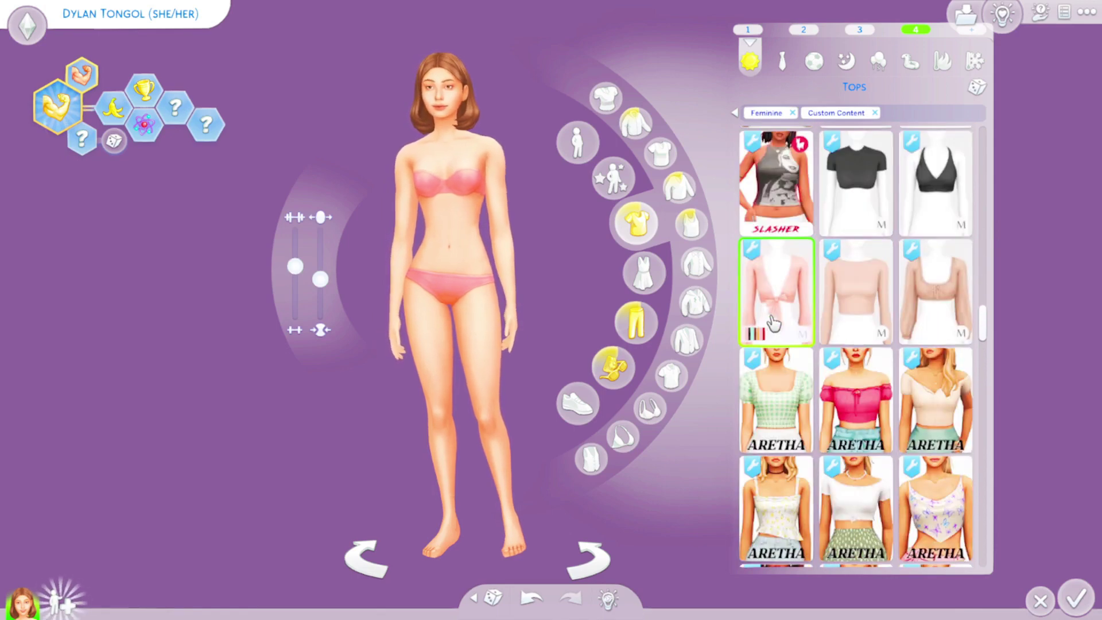
{"action": "scroll", "coordinate": [855, 318], "scroll_direction": "down", "scroll_amount": 10}
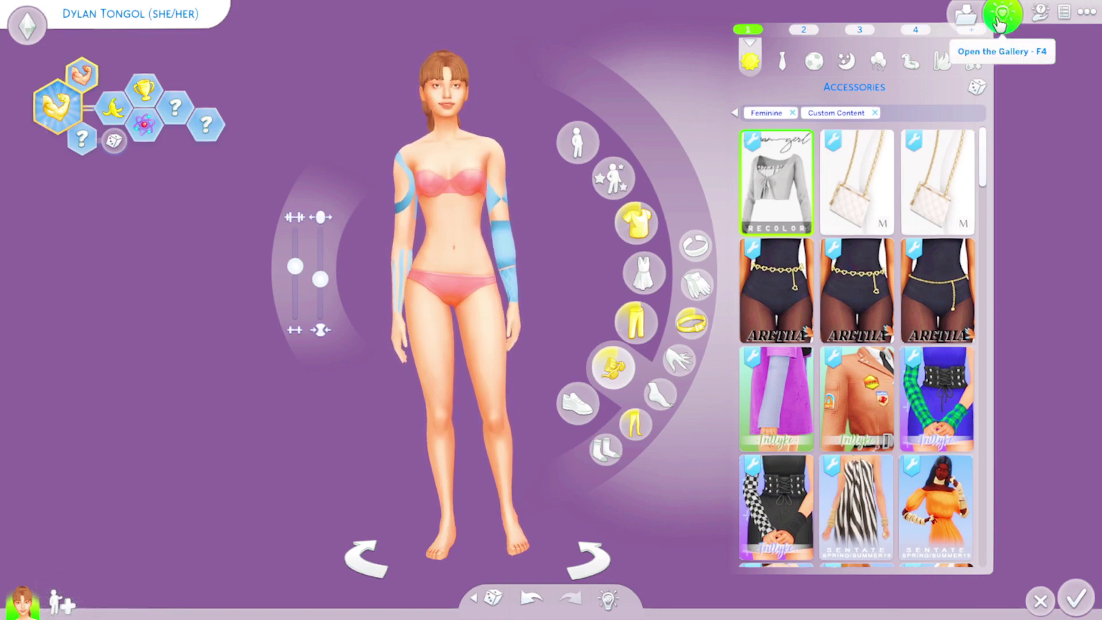
Step: Save the modded BASE SIM household to the library and open the game menu
{"action": "left_click", "coordinate": [966, 14]}
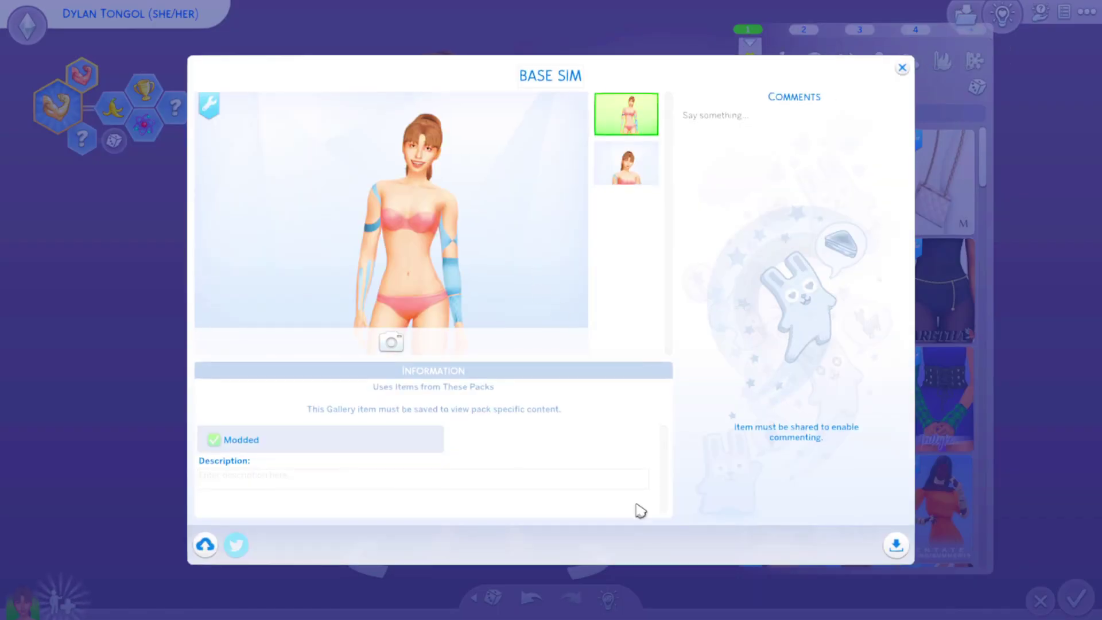
{"action": "left_click", "coordinate": [895, 552]}
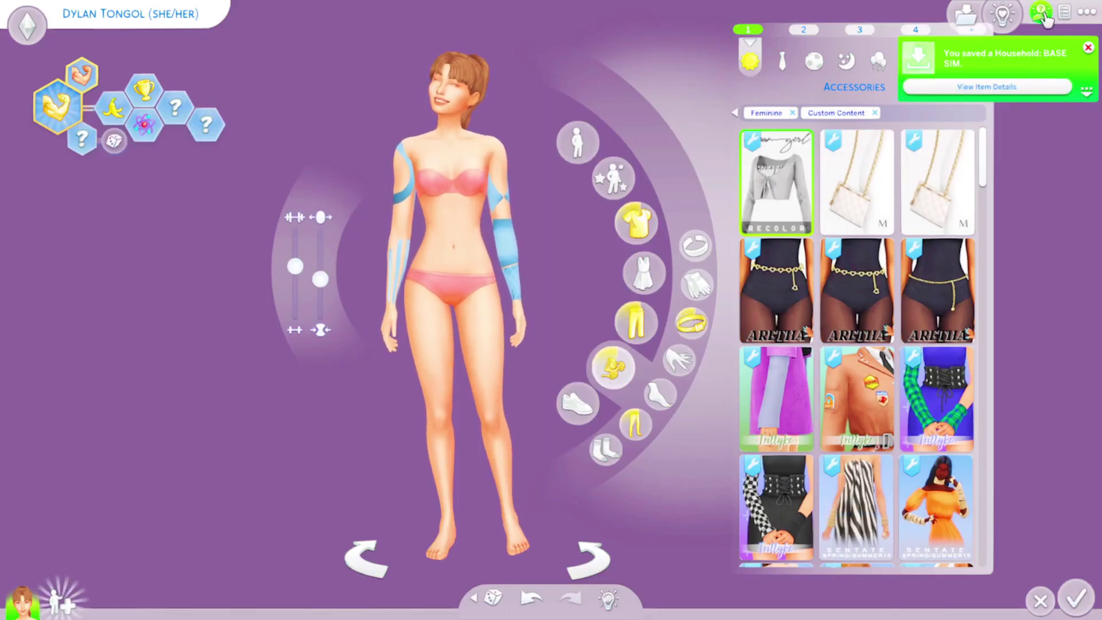
{"action": "left_click", "coordinate": [1086, 13]}
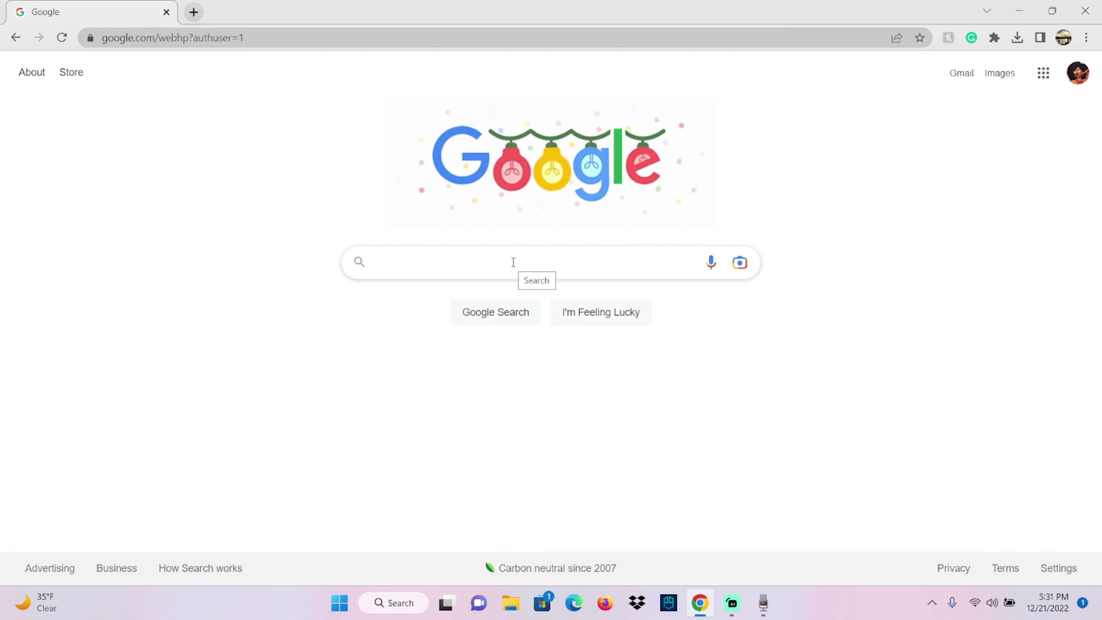
Step: Switch to Chrome, search Google for "sims 4 tray importer" and open the Luniversims Sims 4 Tray Importer page
{"action": "type", "text": "sims"}
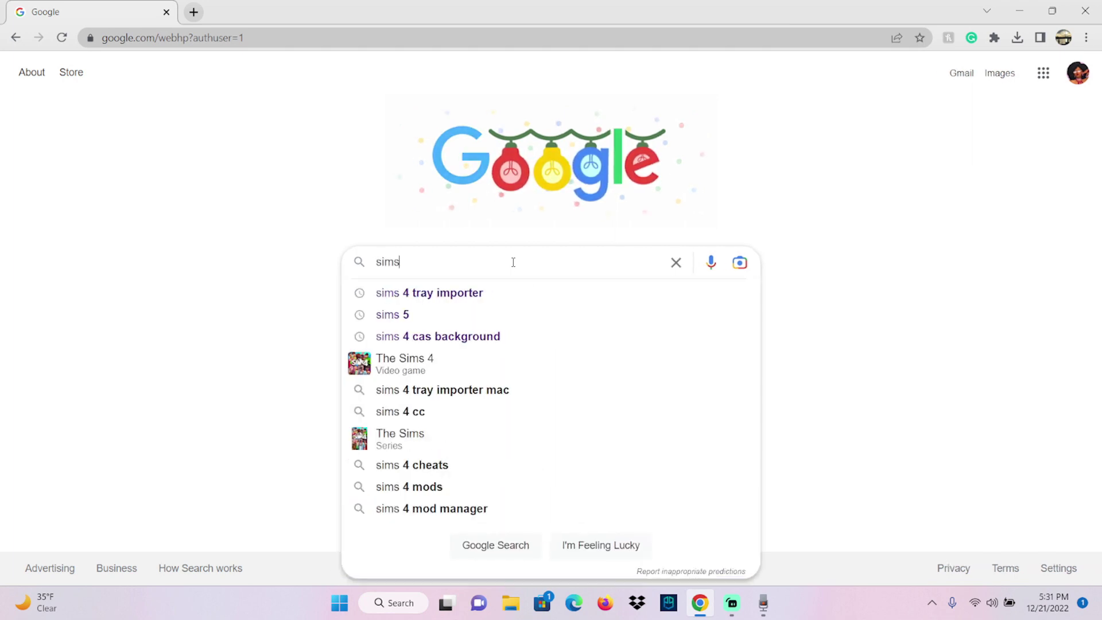
{"action": "left_click", "coordinate": [474, 295]}
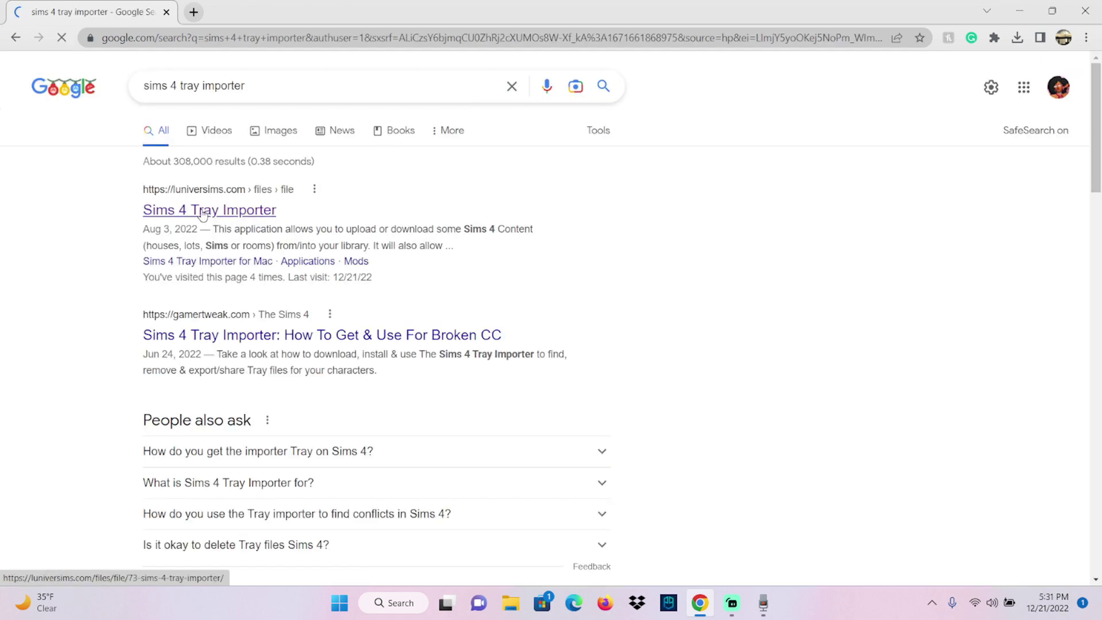
{"action": "left_click", "coordinate": [205, 216]}
Step: Look through the Sims 4 Tray Importer page's compatibility, download instructions and version notes, and locate the file download
{"action": "scroll", "coordinate": [740, 343], "scroll_direction": "down", "scroll_amount": 10}
{"action": "scroll", "coordinate": [281, 432], "scroll_direction": "down", "scroll_amount": 15}
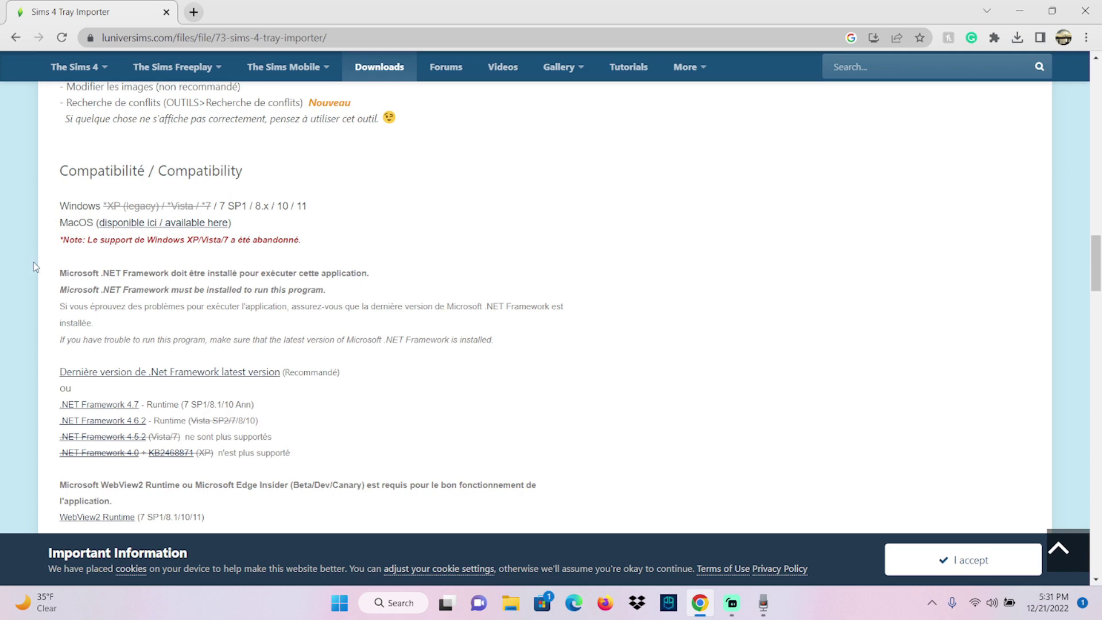
{"action": "scroll", "coordinate": [550, 298], "scroll_direction": "down", "scroll_amount": 15}
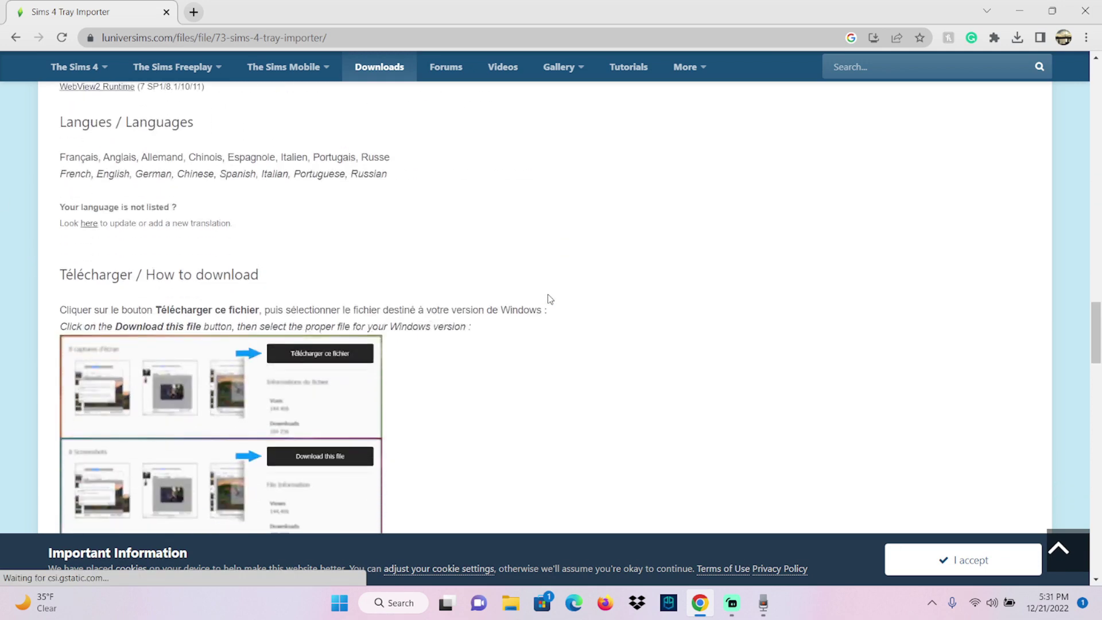
{"action": "scroll", "coordinate": [547, 298], "scroll_direction": "down", "scroll_amount": 20}
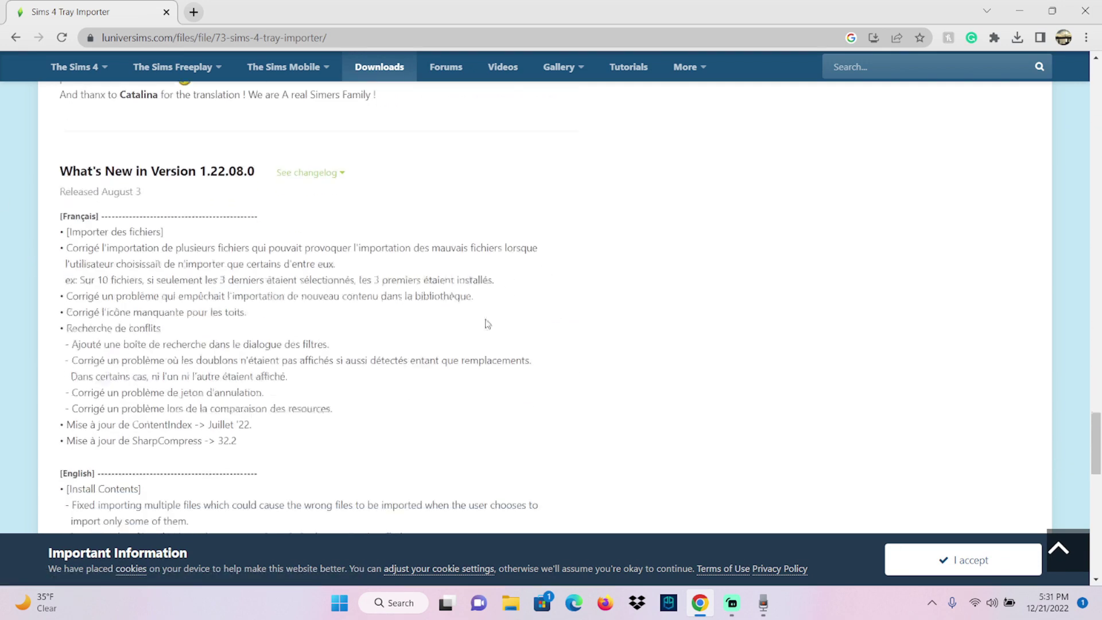
{"action": "scroll", "coordinate": [457, 312], "scroll_direction": "up", "scroll_amount": 20}
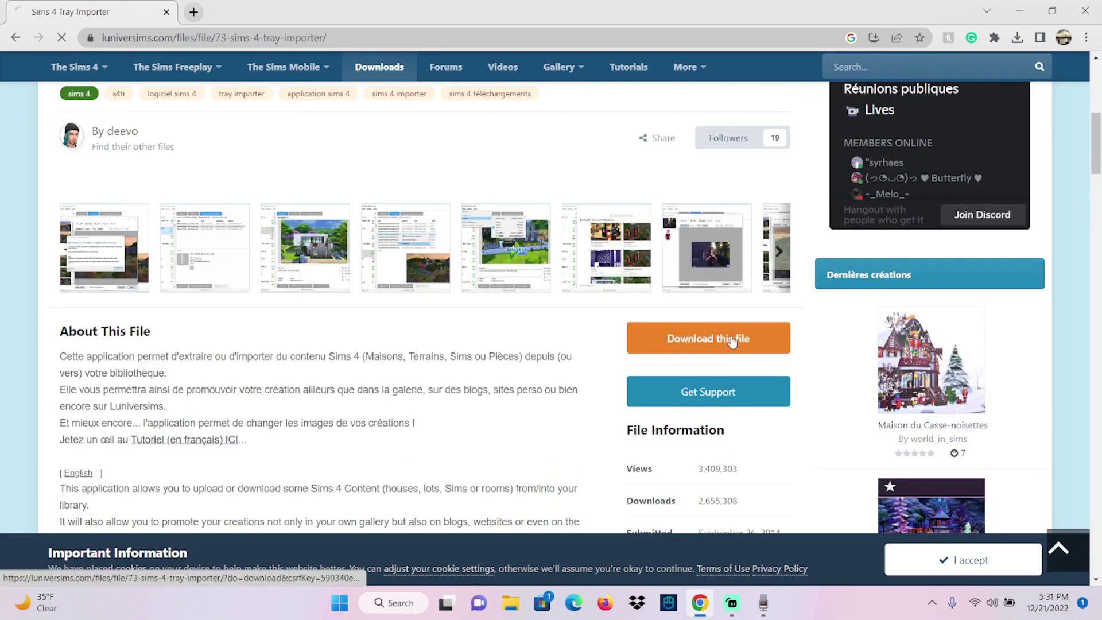
Step: Download the Sims 4 Tray Importer file and open the S4TI_unified_inst_220803 archive from the Downloads folder
{"action": "left_click", "coordinate": [730, 337]}
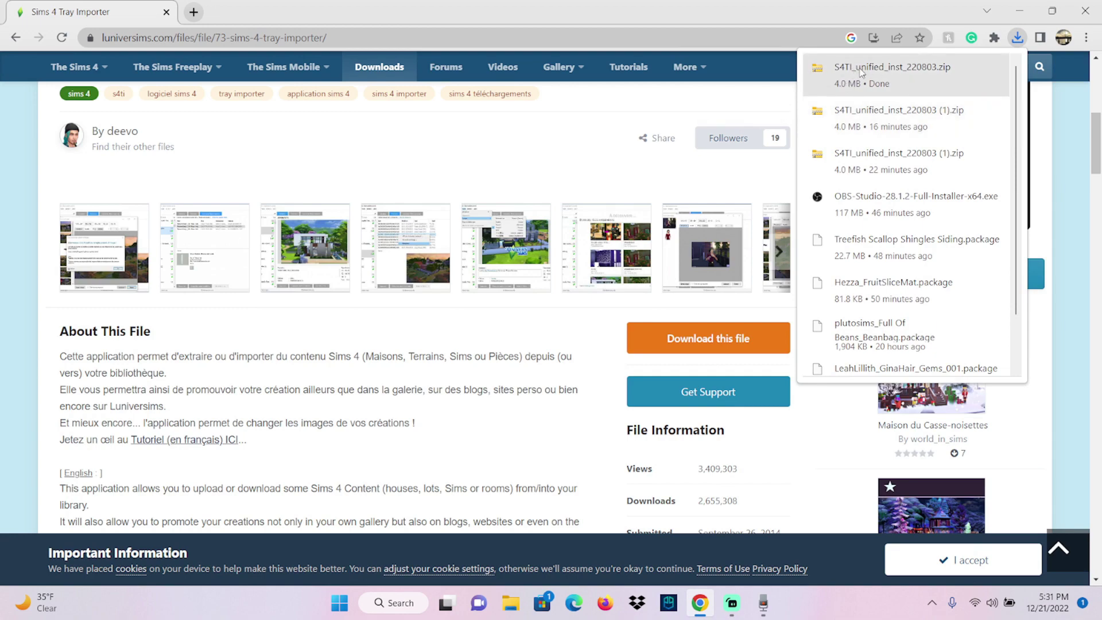
{"action": "left_click", "coordinate": [901, 77]}
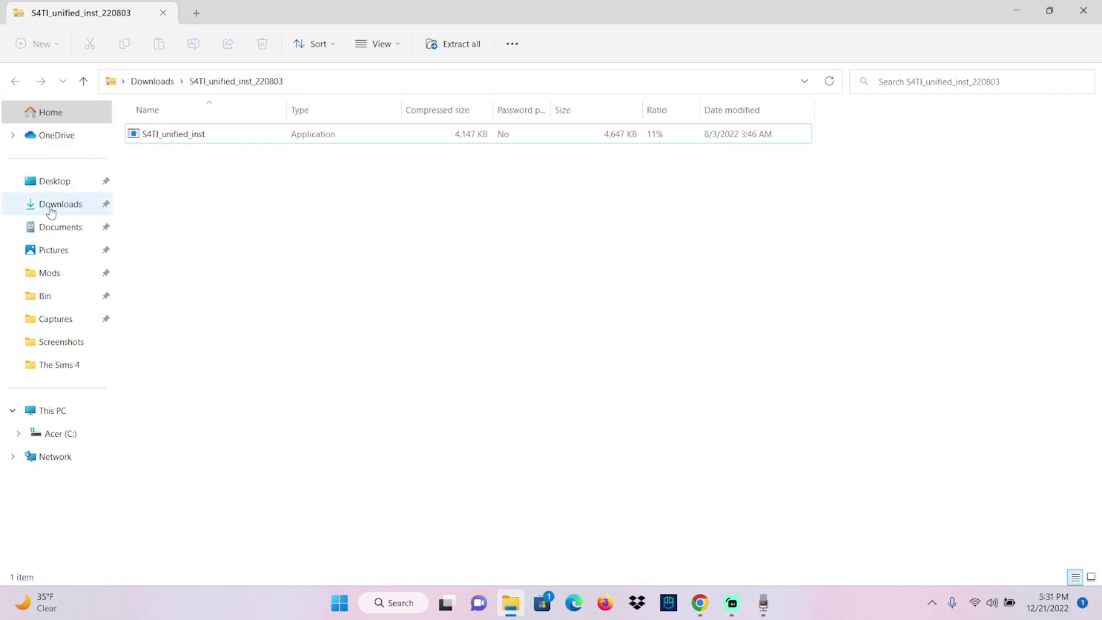
{"action": "left_click", "coordinate": [50, 208]}
{"action": "left_click", "coordinate": [230, 151]}
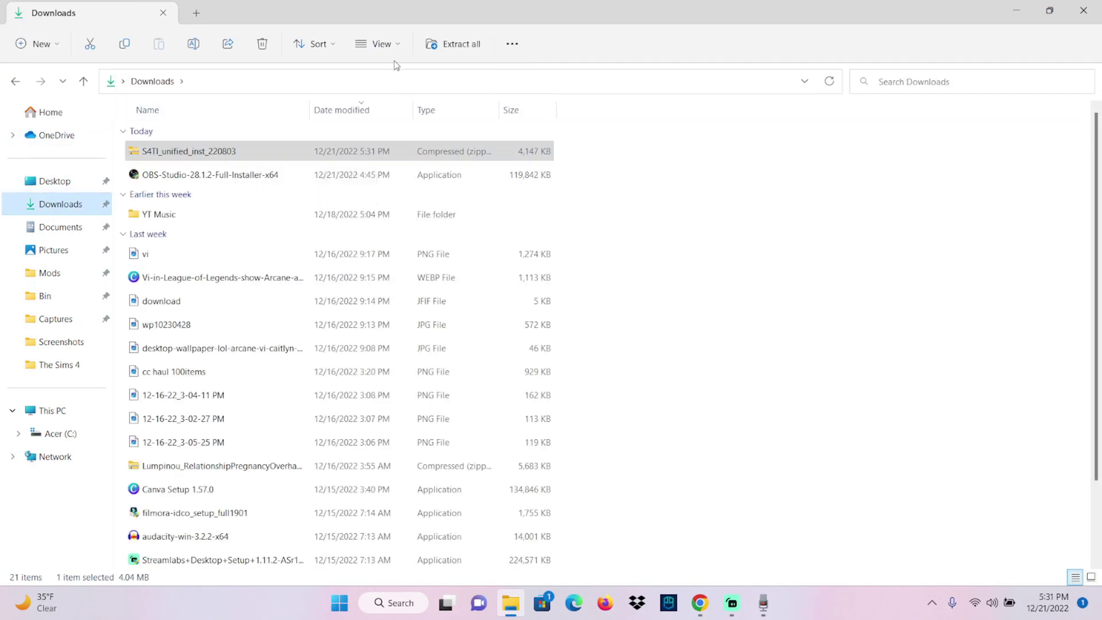
{"action": "double_click", "coordinate": [407, 153]}
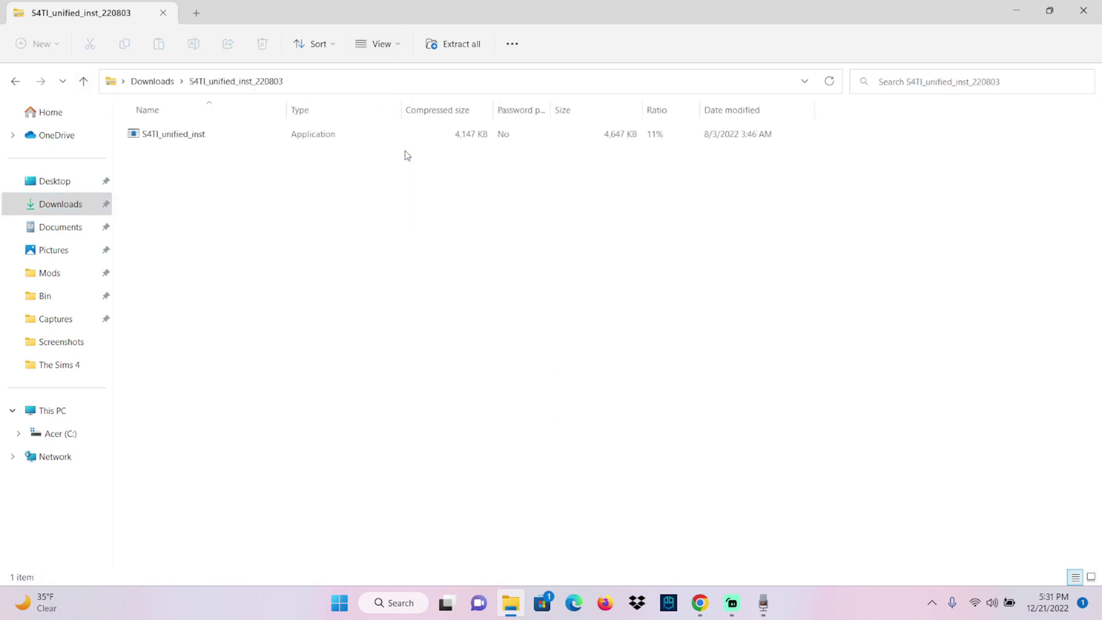
Step: Launch the S4TI_unified_inst application and allow it to run despite the SmartScreen block
{"action": "double_click", "coordinate": [215, 141]}
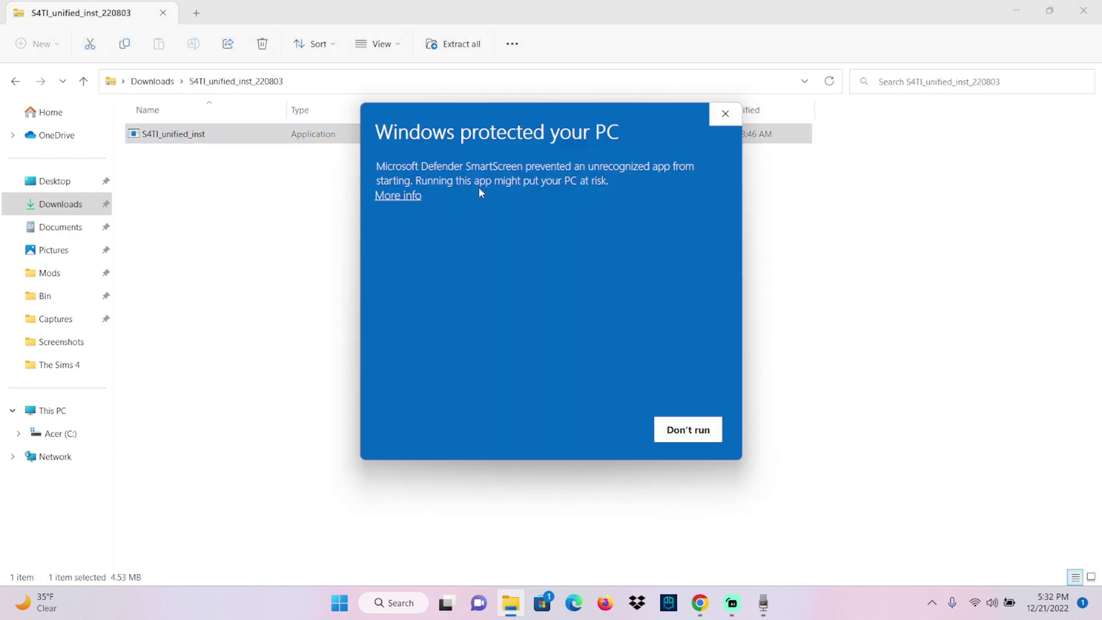
{"action": "left_click", "coordinate": [397, 196]}
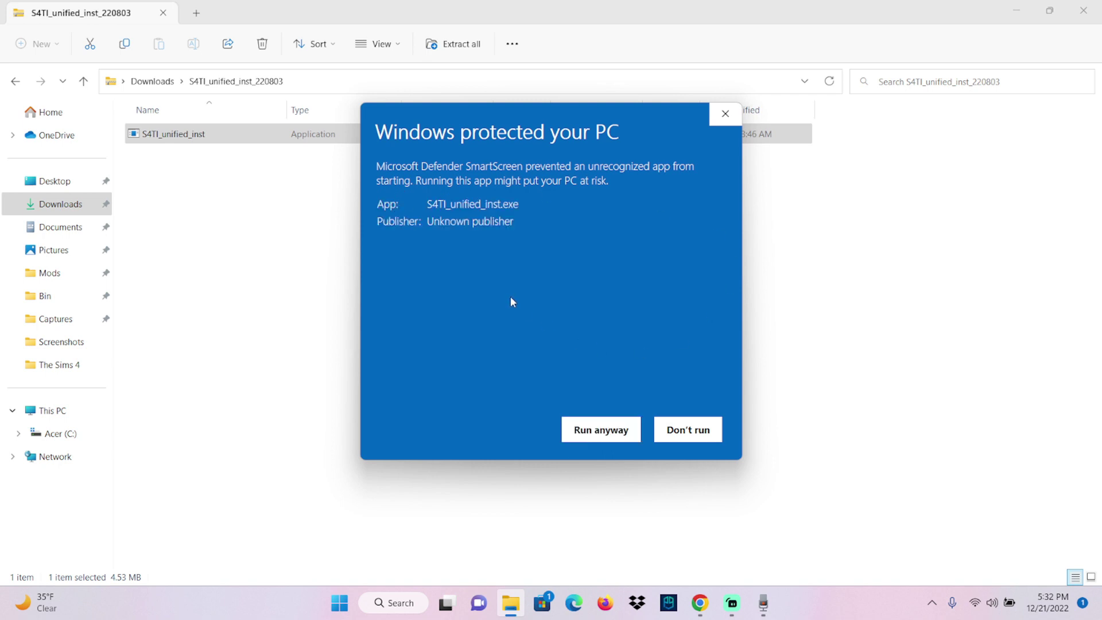
{"action": "left_click", "coordinate": [597, 438]}
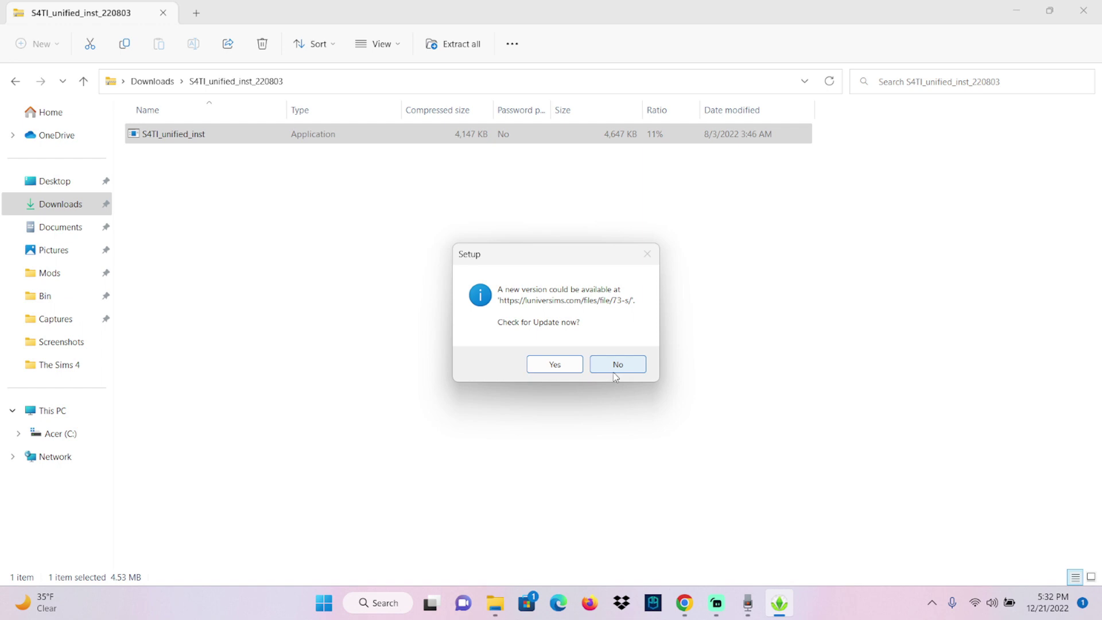
Step: Decline the setup's update check, install Sims 4 Tray Importer with the default settings, and launch it without checking for updates
{"action": "left_click", "coordinate": [616, 370]}
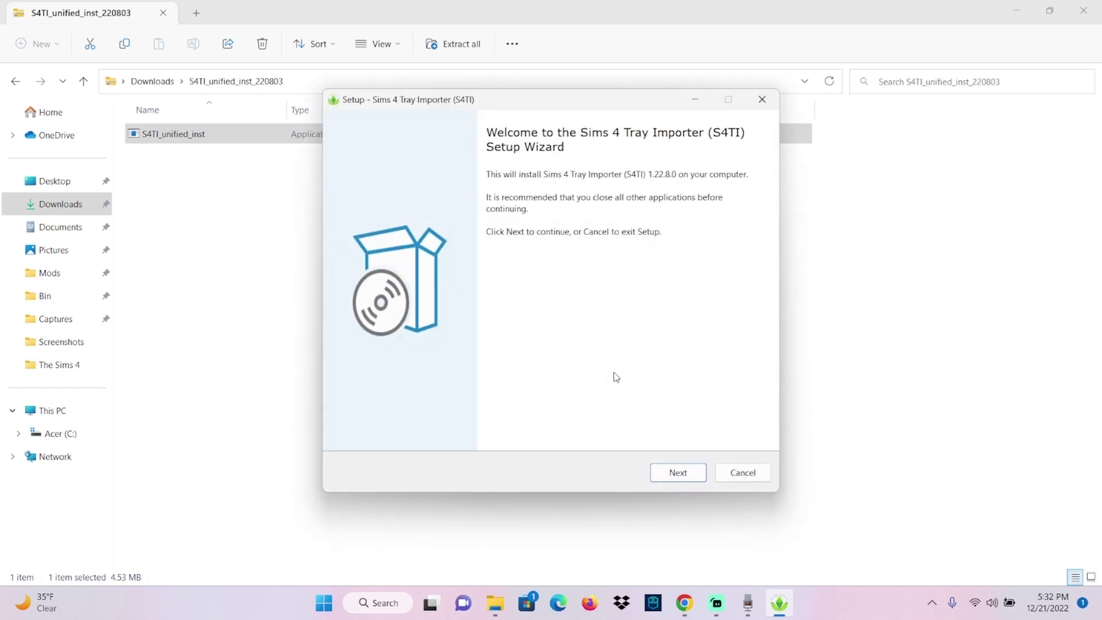
{"action": "left_click", "coordinate": [678, 480]}
{"action": "left_click", "coordinate": [677, 478]}
{"action": "left_click", "coordinate": [666, 476]}
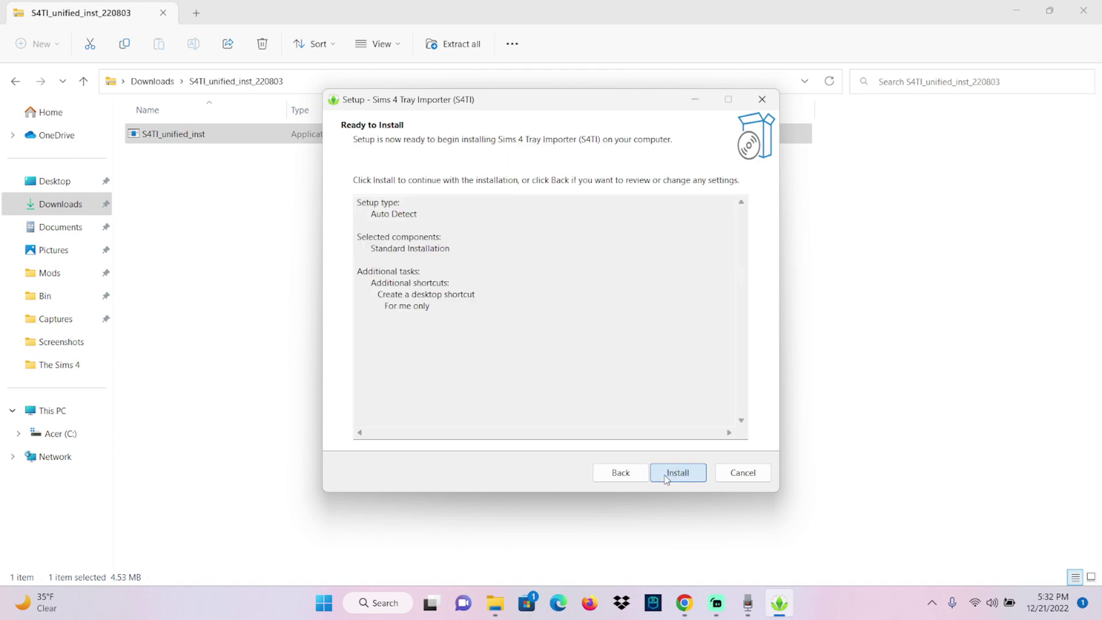
{"action": "left_click", "coordinate": [667, 478]}
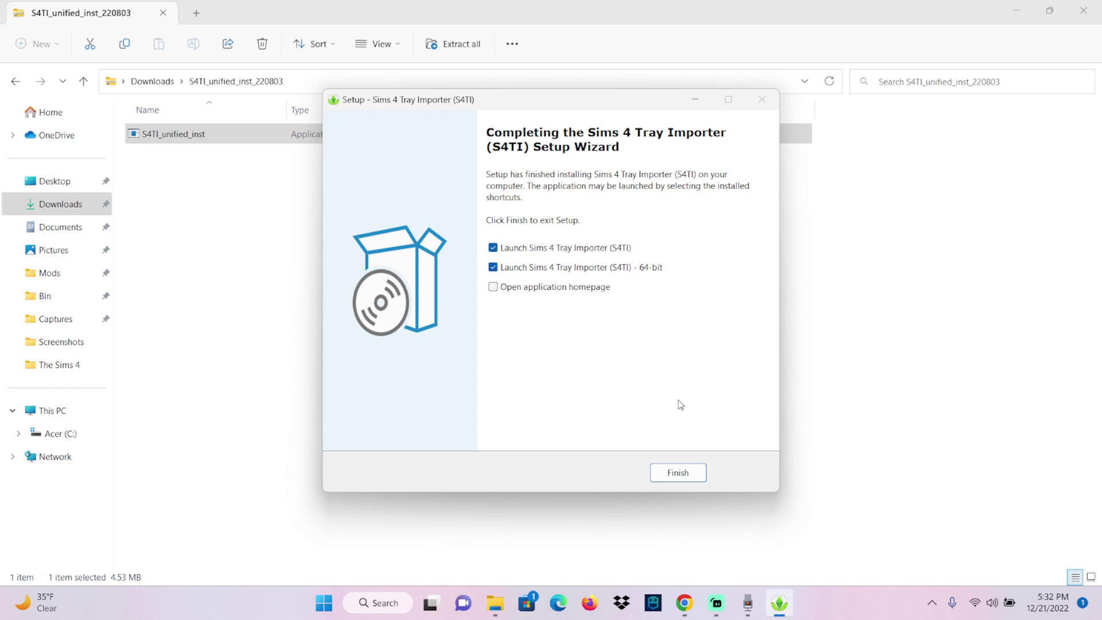
{"action": "left_click", "coordinate": [676, 478]}
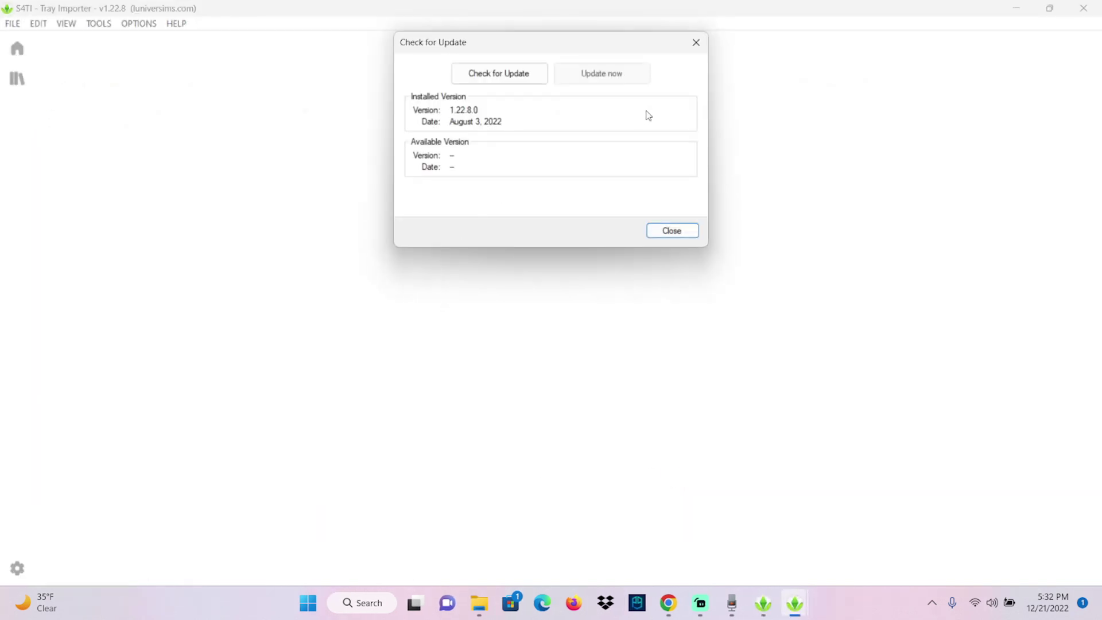
{"action": "left_click", "coordinate": [681, 237]}
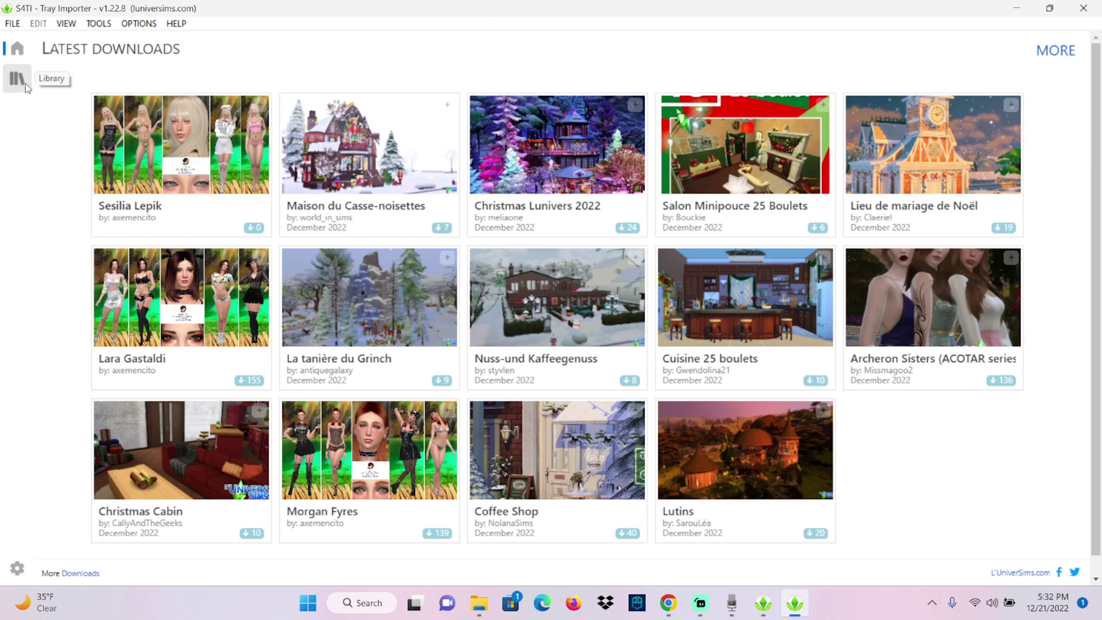
Step: Open the Tray Importer library and display the custom content list of the first BASE SIM household
{"action": "left_click", "coordinate": [21, 84]}
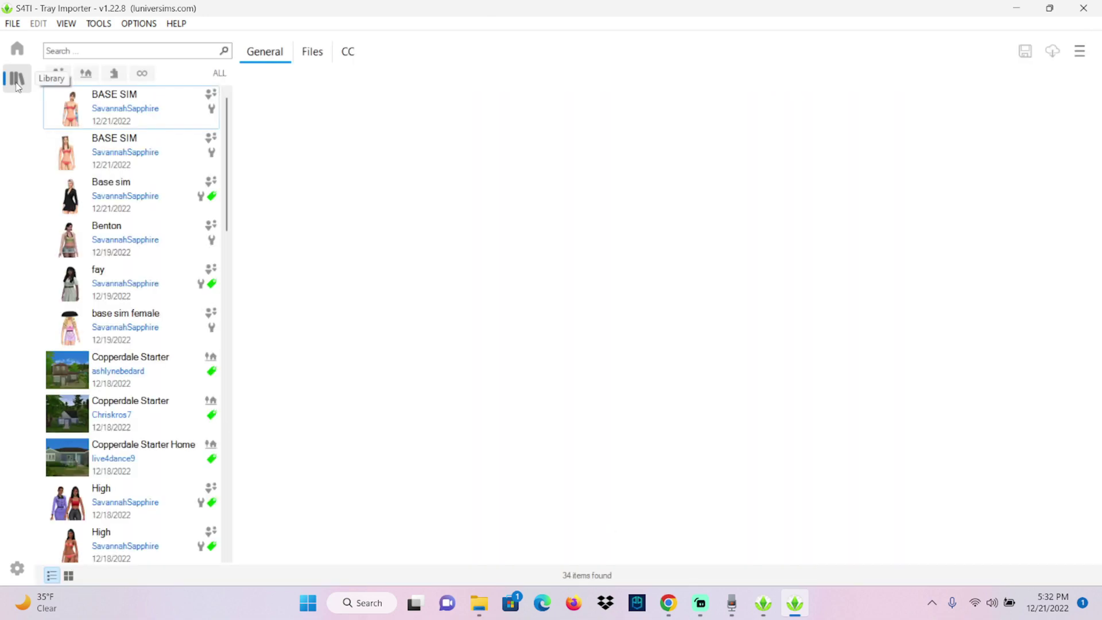
{"action": "scroll", "coordinate": [141, 393], "scroll_direction": "down", "scroll_amount": 10}
{"action": "scroll", "coordinate": [140, 393], "scroll_direction": "up", "scroll_amount": 10}
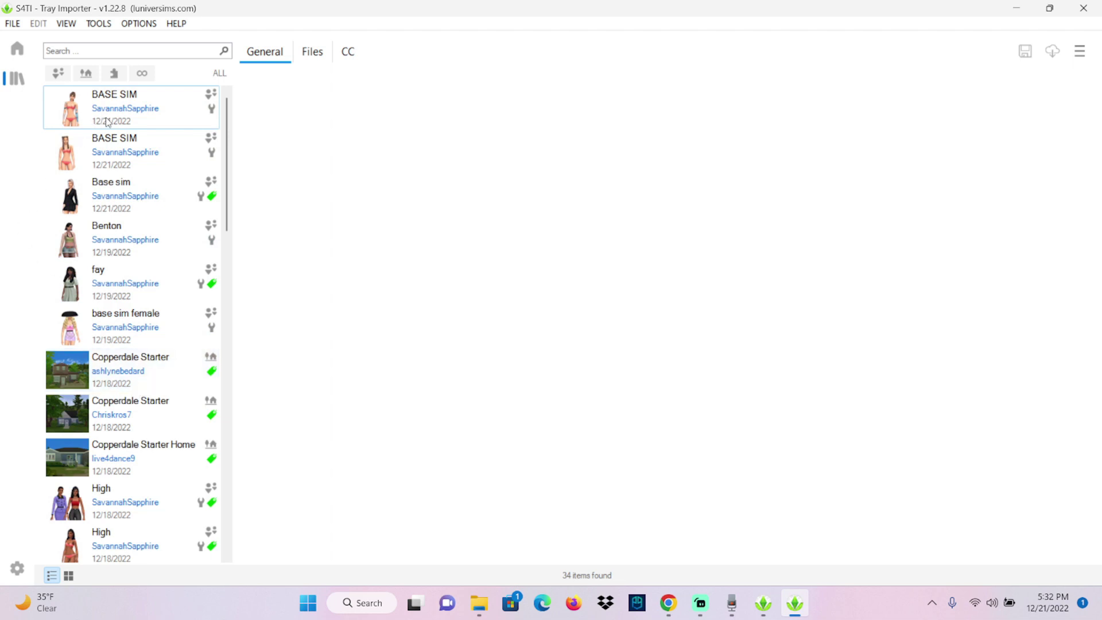
{"action": "left_click", "coordinate": [161, 115]}
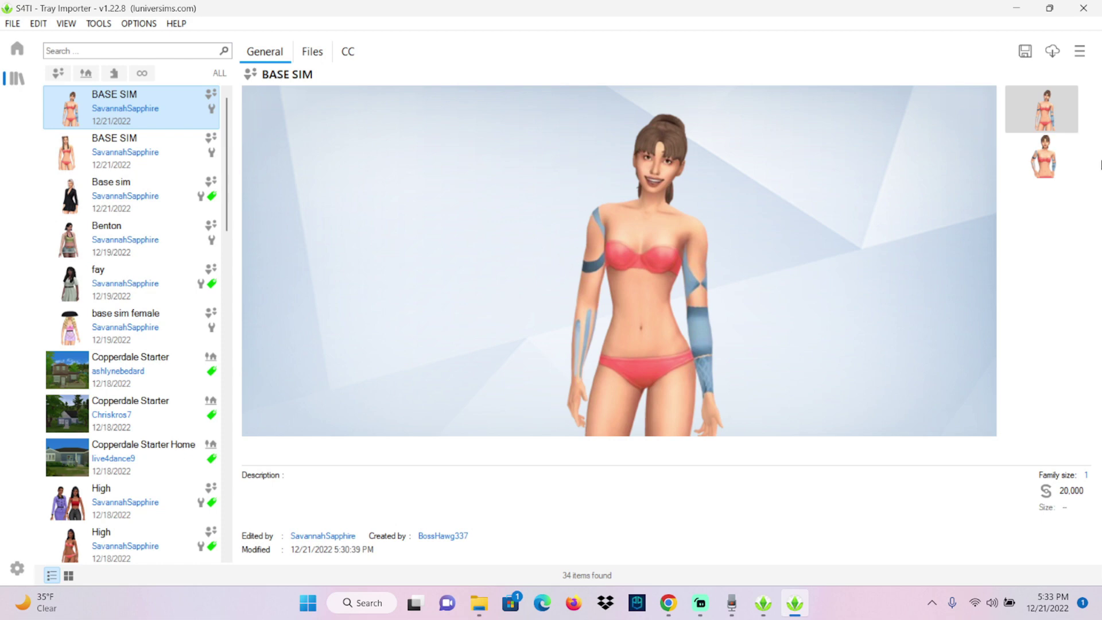
{"action": "left_click", "coordinate": [345, 56]}
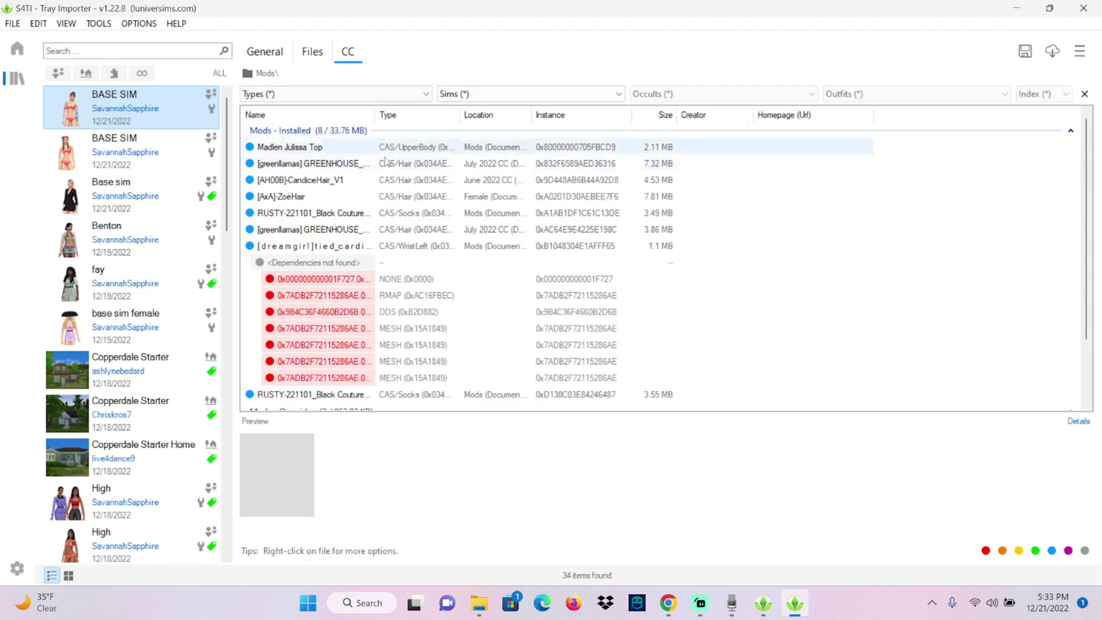
Step: Review the household's custom content, select all files in the Mods - Installed group and open their locations in File Explorer
{"action": "scroll", "coordinate": [784, 314], "scroll_direction": "down", "scroll_amount": 2}
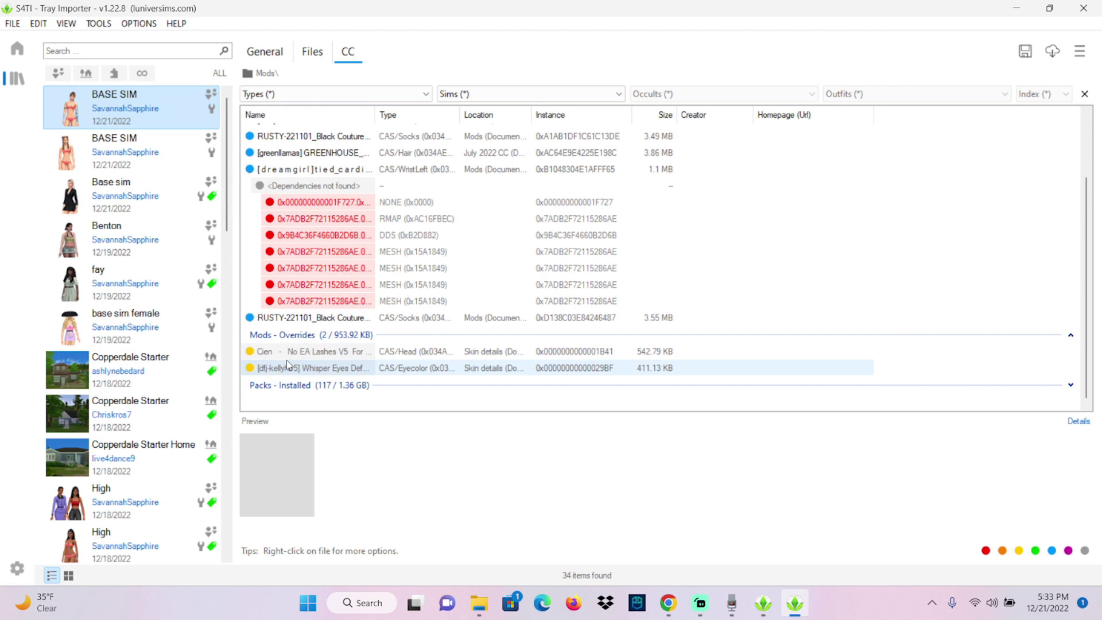
{"action": "scroll", "coordinate": [272, 344], "scroll_direction": "up", "scroll_amount": 2}
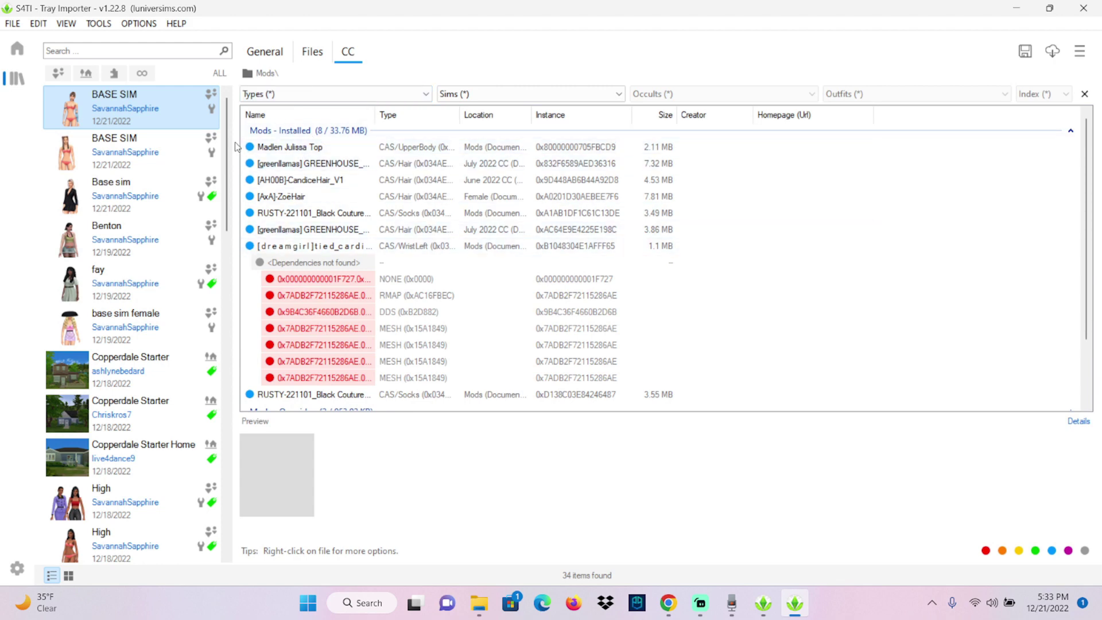
{"action": "double_click", "coordinate": [295, 134]}
{"action": "double_click", "coordinate": [295, 134]}
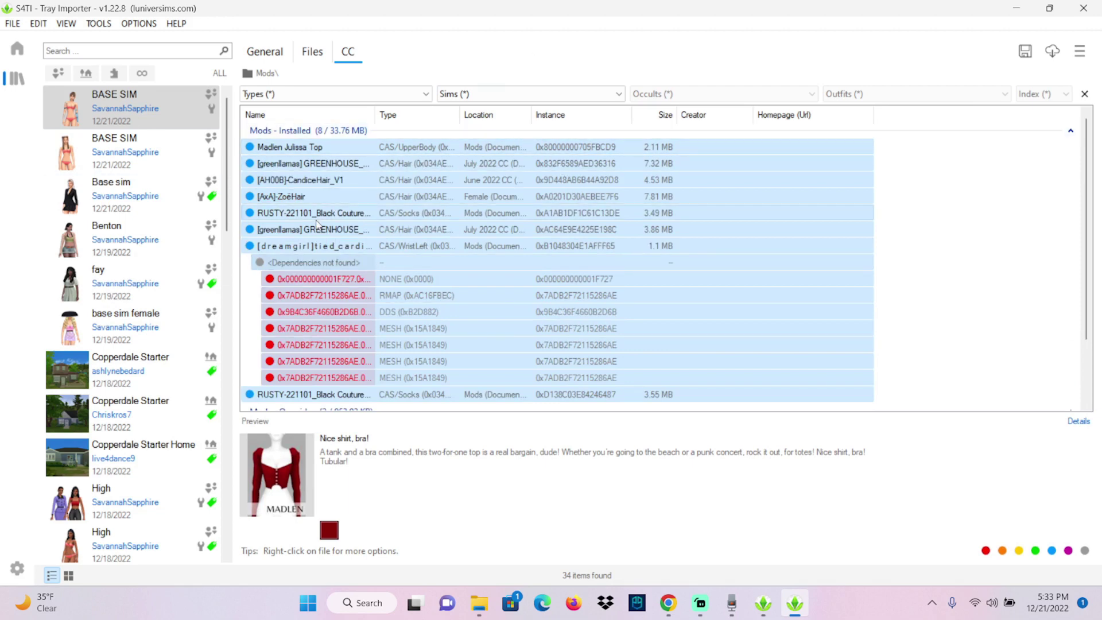
{"action": "right_click", "coordinate": [318, 225]}
{"action": "left_click", "coordinate": [360, 231]}
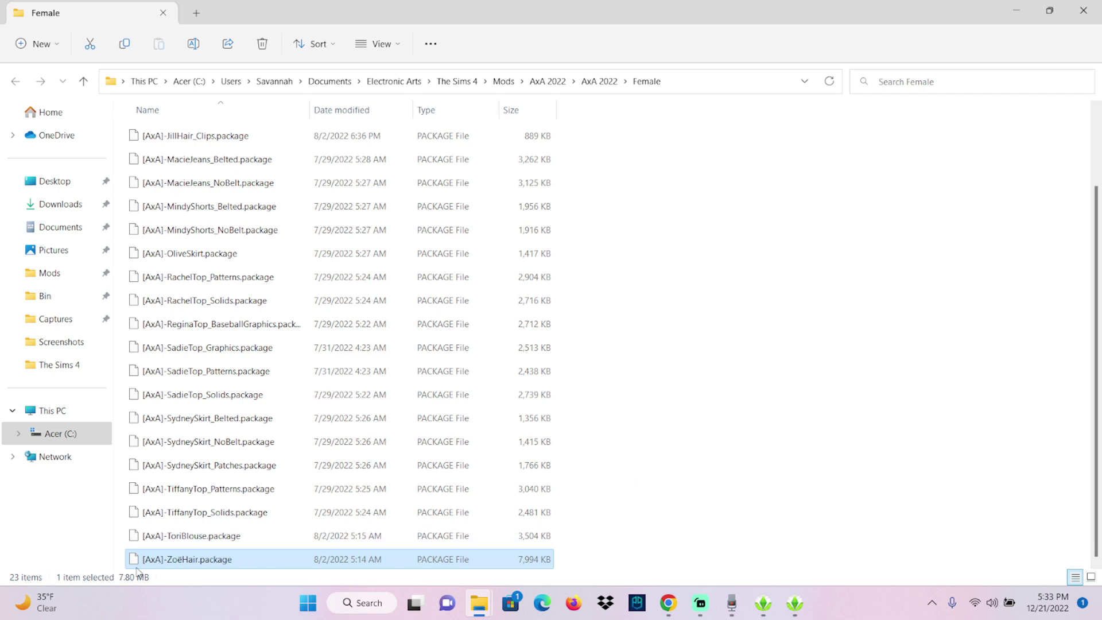
Step: Delete [AxA]-ZoëHair.package from the Female folder and the two selected greenllamas GREENHOUSE hair packages from the July 2022 CC folder
{"action": "right_click", "coordinate": [196, 565]}
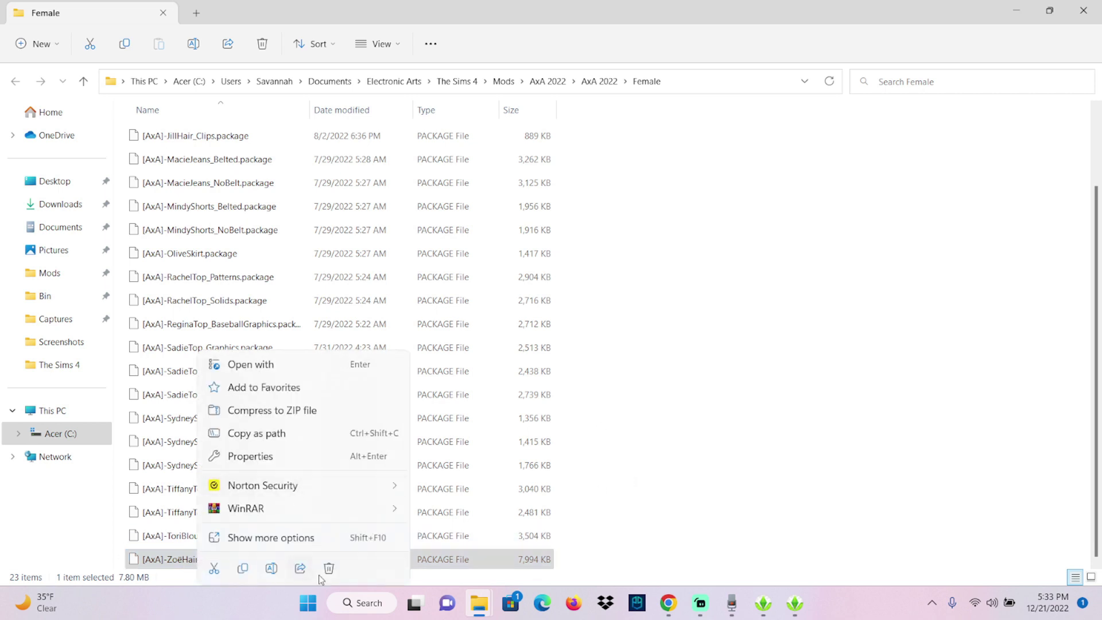
{"action": "left_click", "coordinate": [339, 571]}
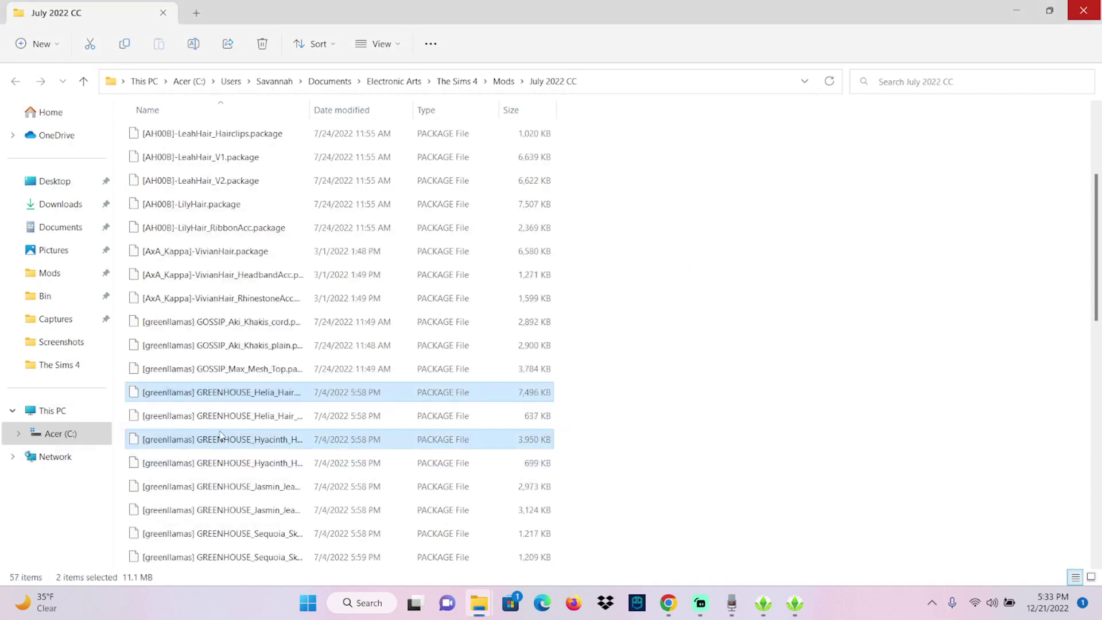
{"action": "right_click", "coordinate": [222, 436]}
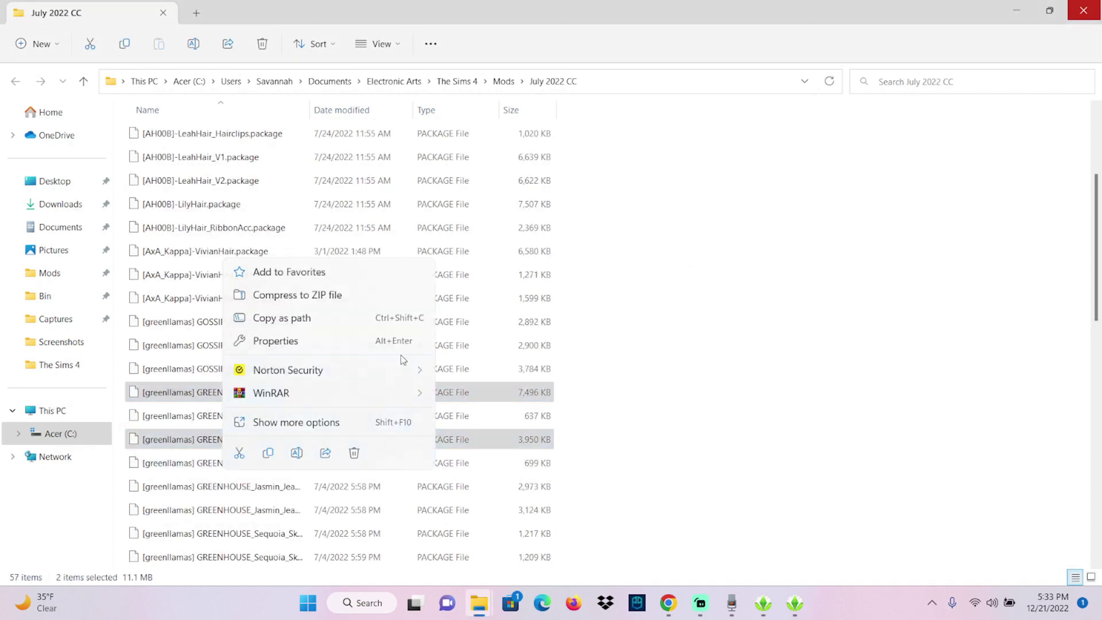
{"action": "left_click", "coordinate": [355, 454]}
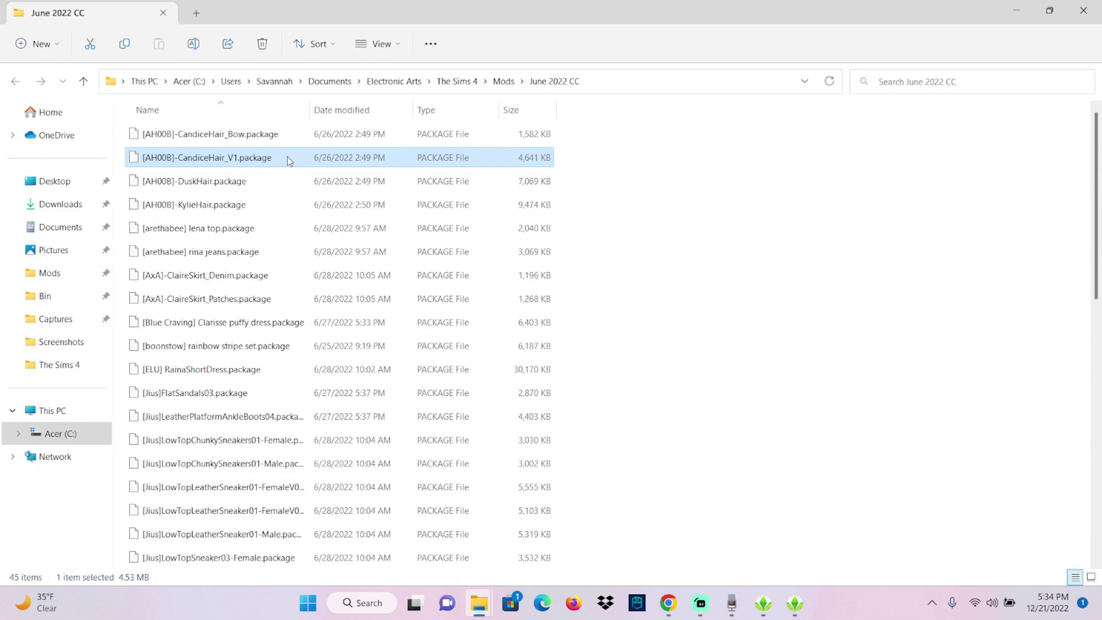
Step: Delete [AH00B]-CandiceHair_V1.package from June 2022 CC and the four selected packages, including Madlen Julissa Top, from Mods, and close the folder window
{"action": "right_click", "coordinate": [288, 160]}
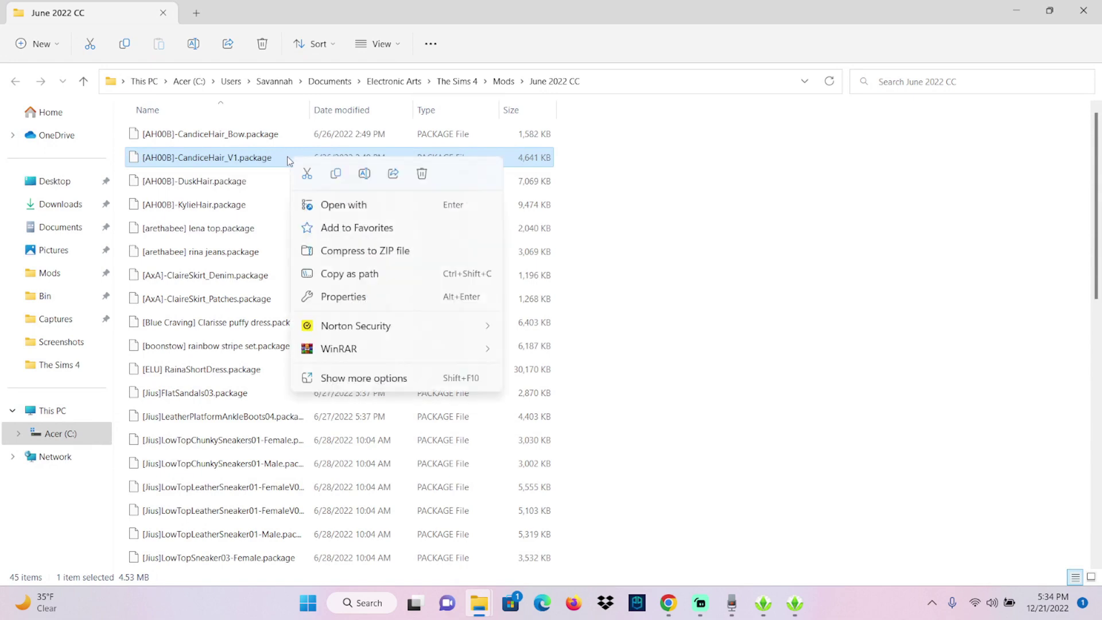
{"action": "left_click", "coordinate": [422, 173]}
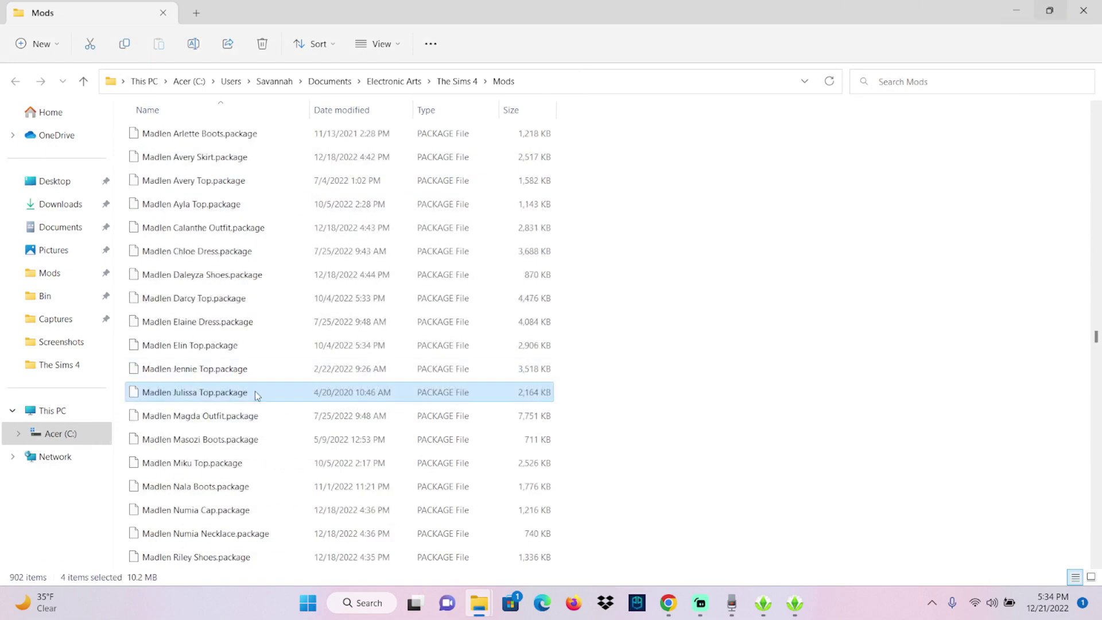
{"action": "right_click", "coordinate": [255, 396]}
{"action": "left_click", "coordinate": [390, 409]}
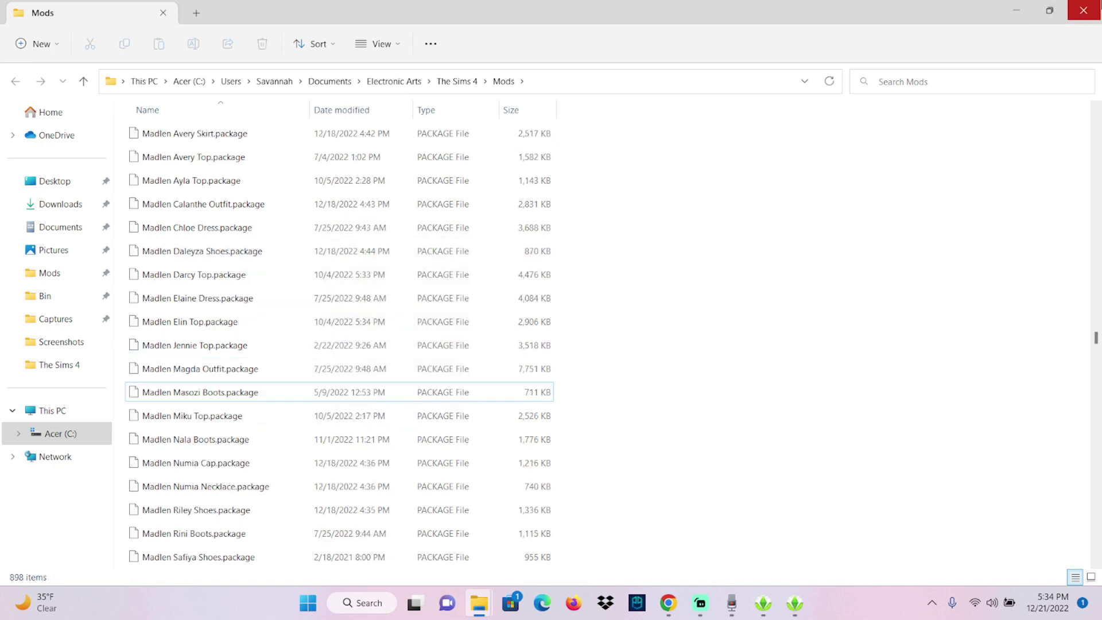
{"action": "left_click", "coordinate": [1082, 11]}
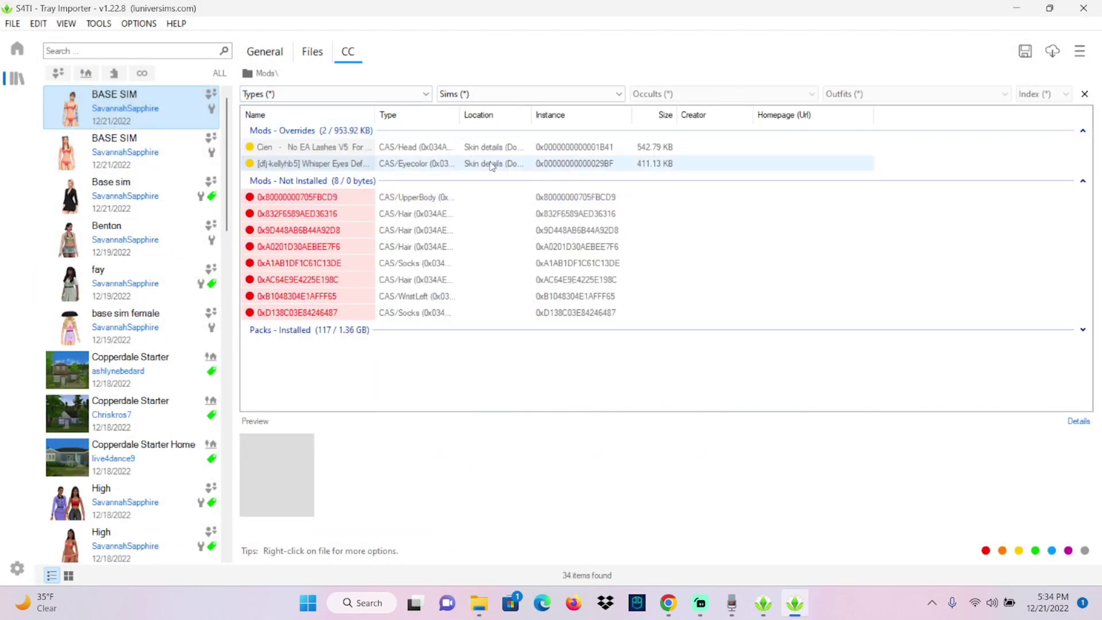
Step: Check the two files in the Mods - Overrides group and reselect the first BASE SIM household
{"action": "left_click", "coordinate": [313, 130]}
{"action": "left_click", "coordinate": [317, 166], "text": "shift"}
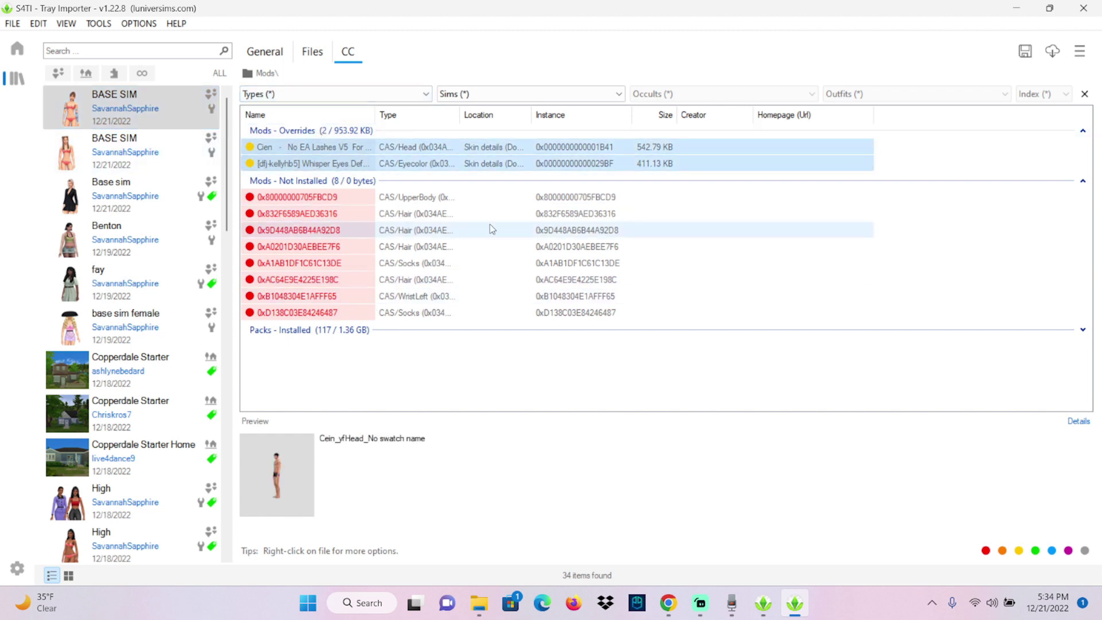
{"action": "left_click", "coordinate": [132, 106]}
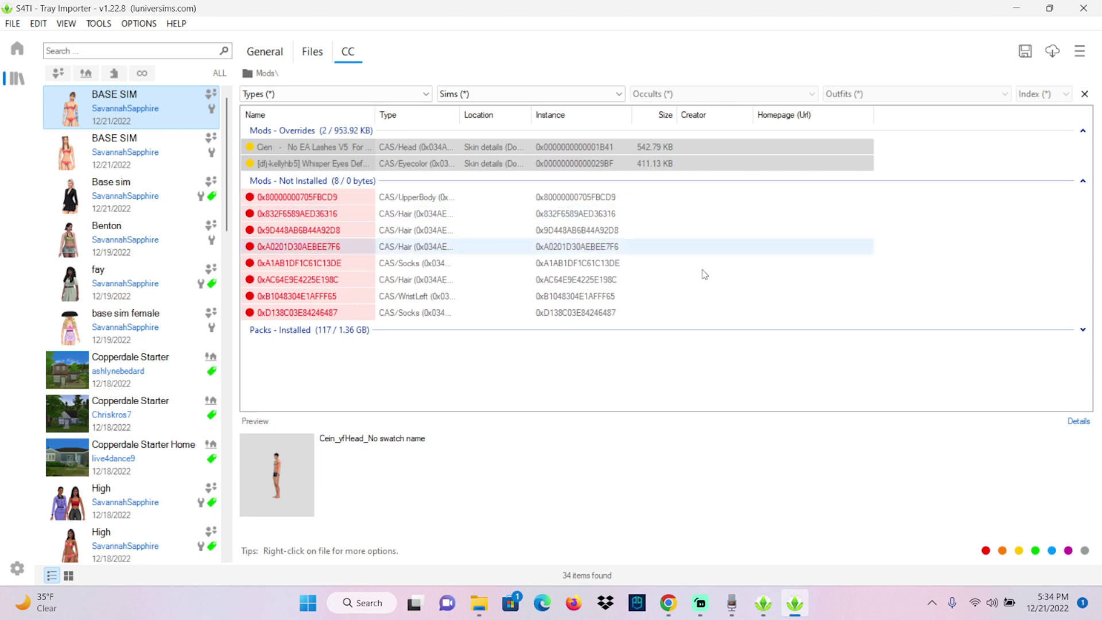
Step: Examine the Mods - Not Installed entries of the base sim female household and return to the first BASE SIM
{"action": "left_click", "coordinate": [124, 328]}
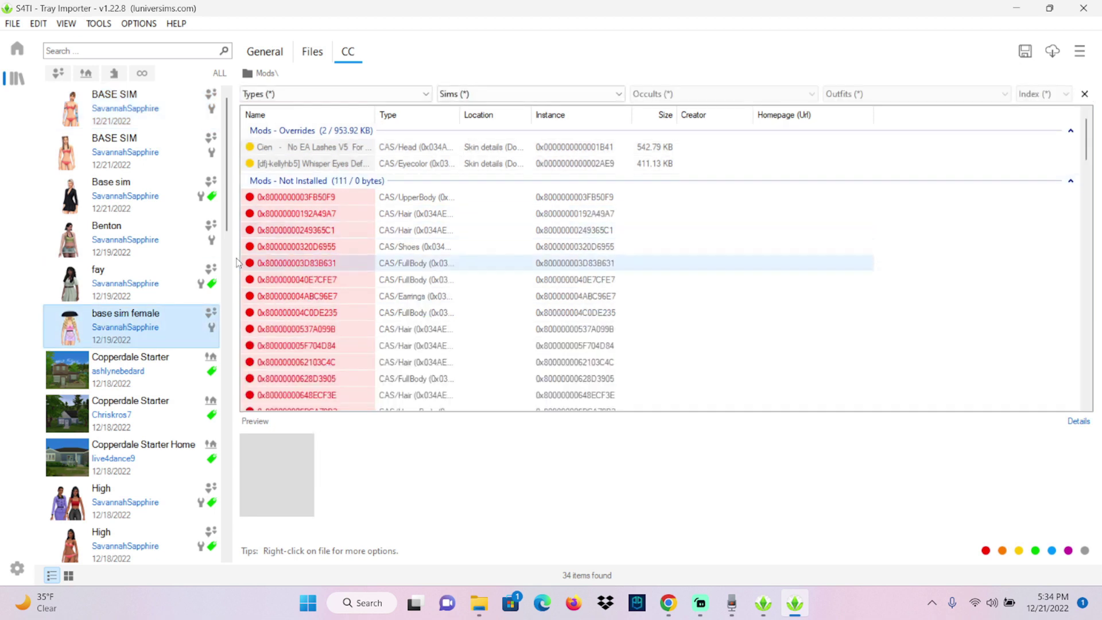
{"action": "scroll", "coordinate": [360, 198], "scroll_direction": "down", "scroll_amount": 10}
{"action": "scroll", "coordinate": [358, 220], "scroll_direction": "down", "scroll_amount": 10}
{"action": "scroll", "coordinate": [475, 330], "scroll_direction": "up", "scroll_amount": 5}
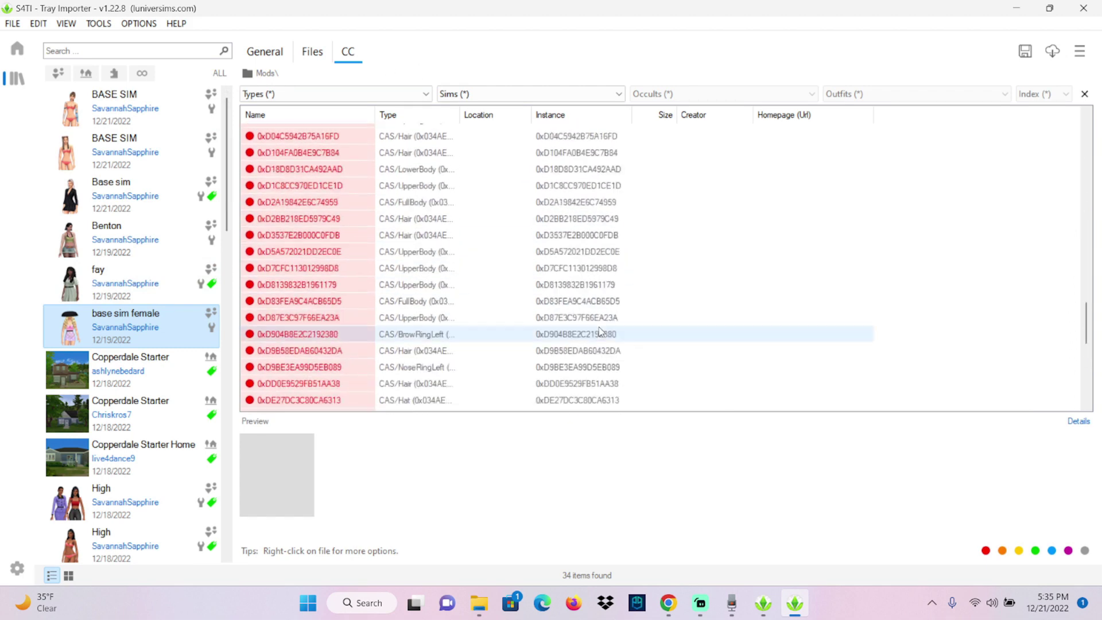
{"action": "left_click", "coordinate": [149, 110]}
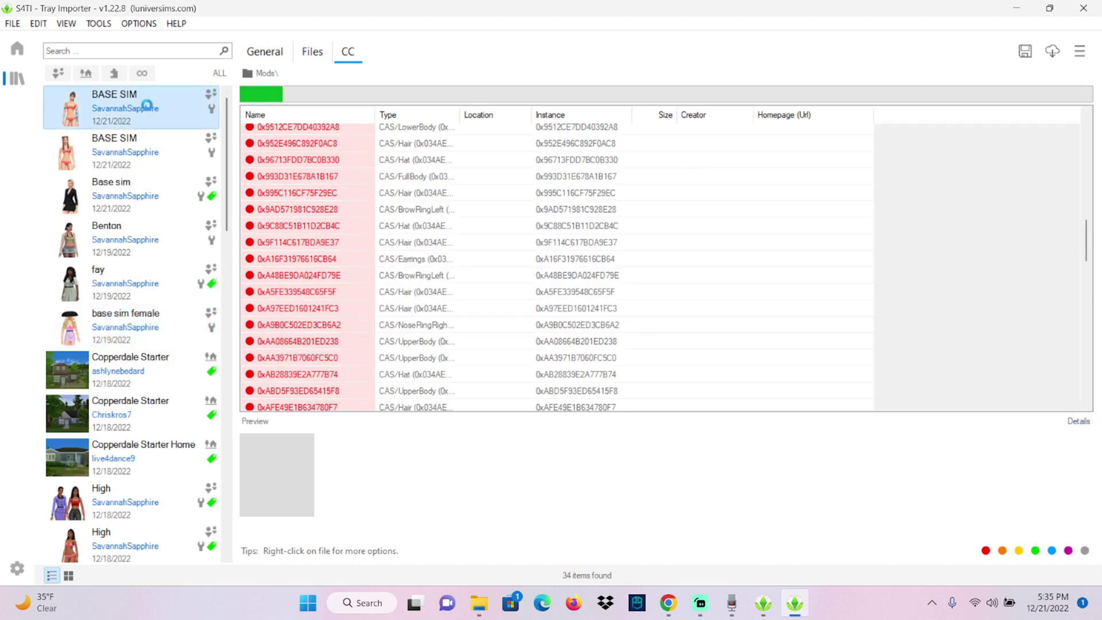